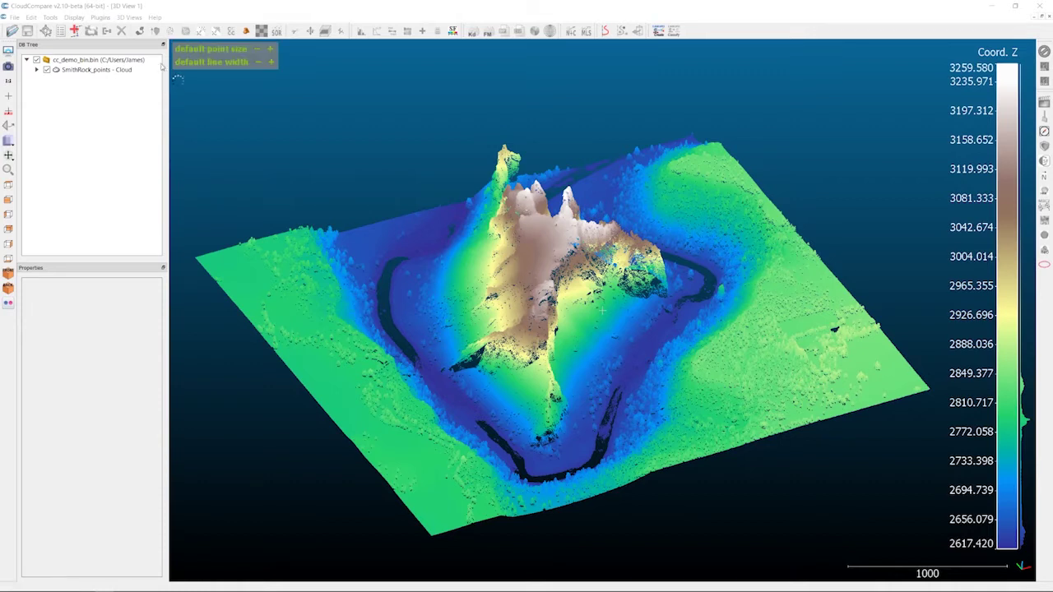
Select SmithRock_points and shrink the Cross Section box to a thin strip, about 1563.96 × 100.57 × 642.16
left_click(122, 70)
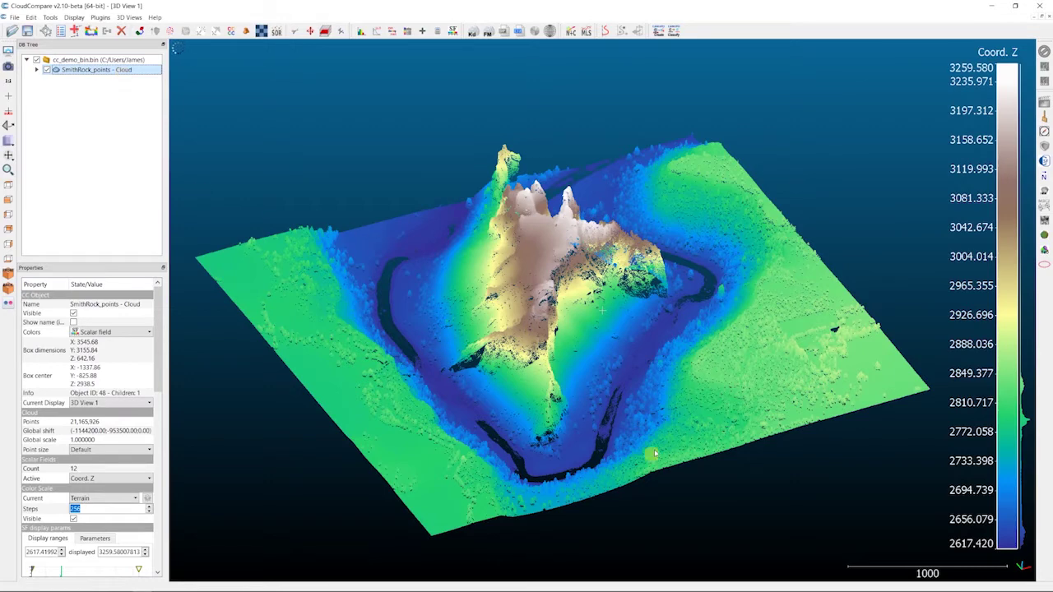
left_click(325, 31)
left_click_drag(870, 215, 596, 312)
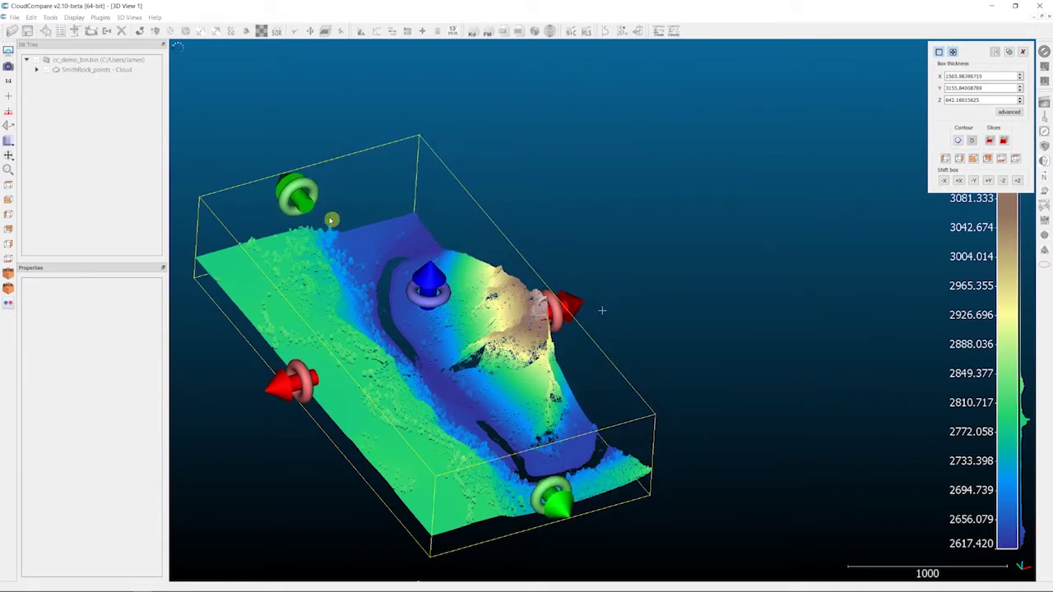
left_click_drag(306, 206, 382, 284)
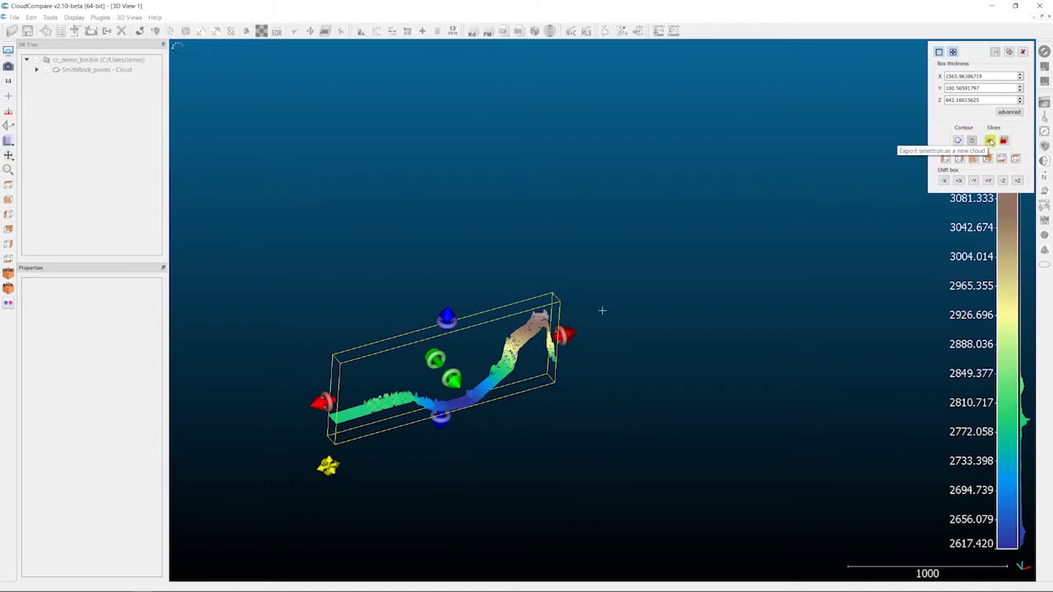
Export the boxed slice as a new section cloud, close the Cross Section tool and hide the full cloud
left_click(990, 141)
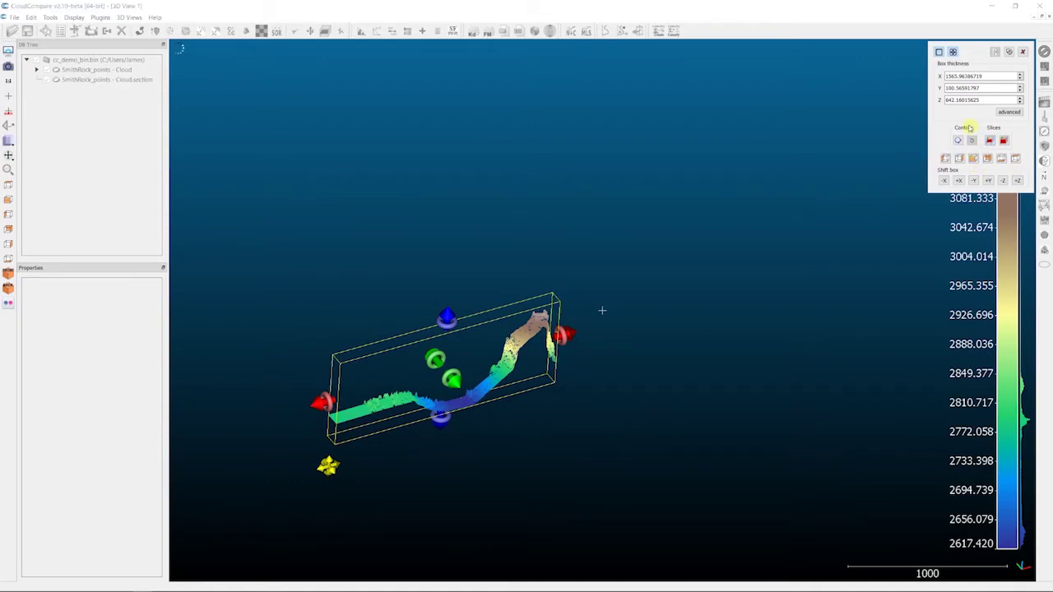
left_click(1023, 51)
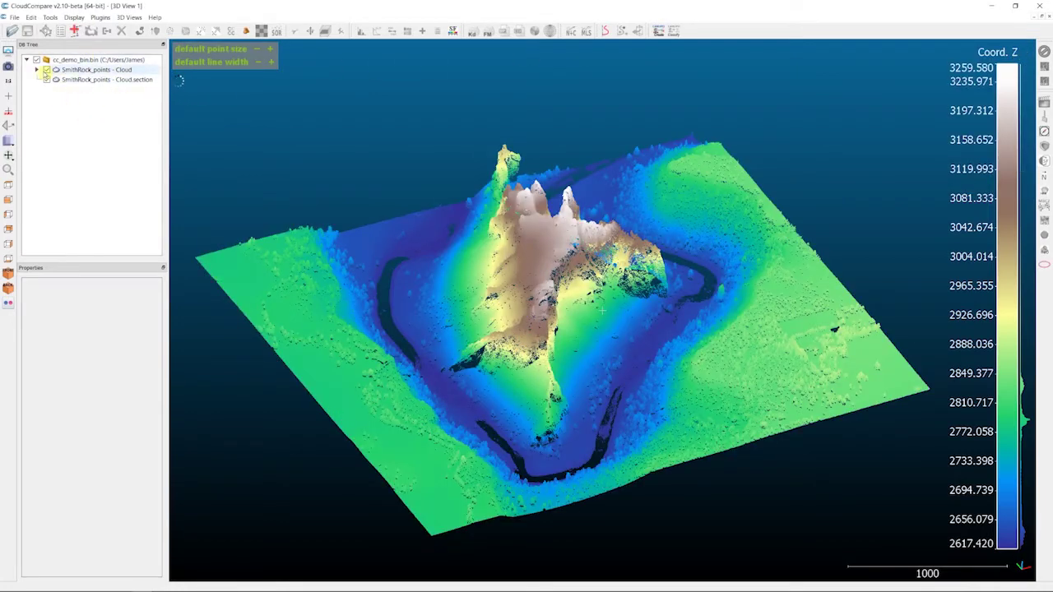
left_click(47, 70)
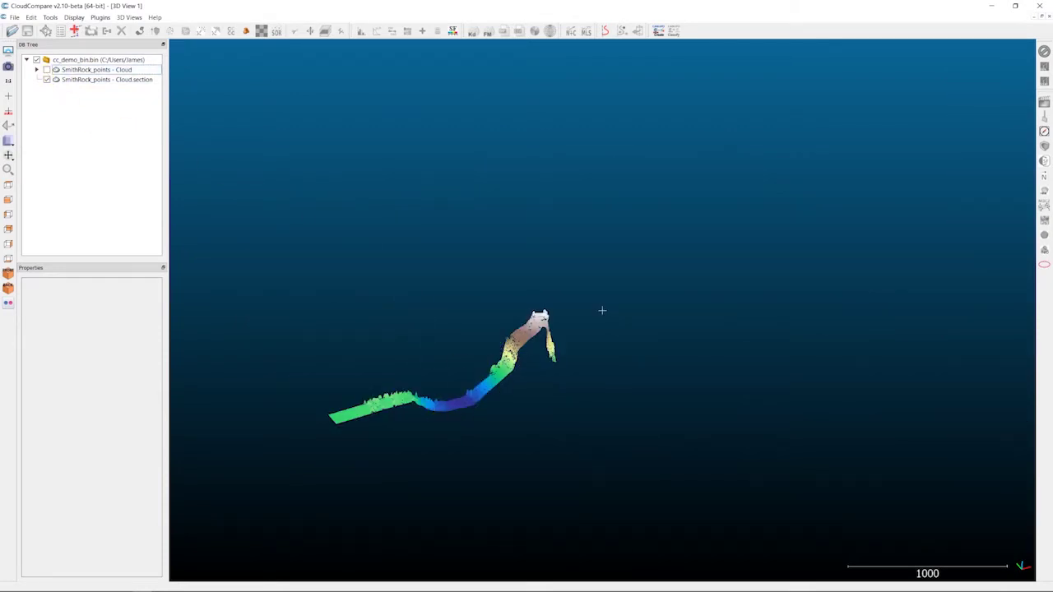
View the section from the front, zoomed in, as a U-shaped canyon profile
left_click(8, 199)
scroll(613, 324, "up", 10)
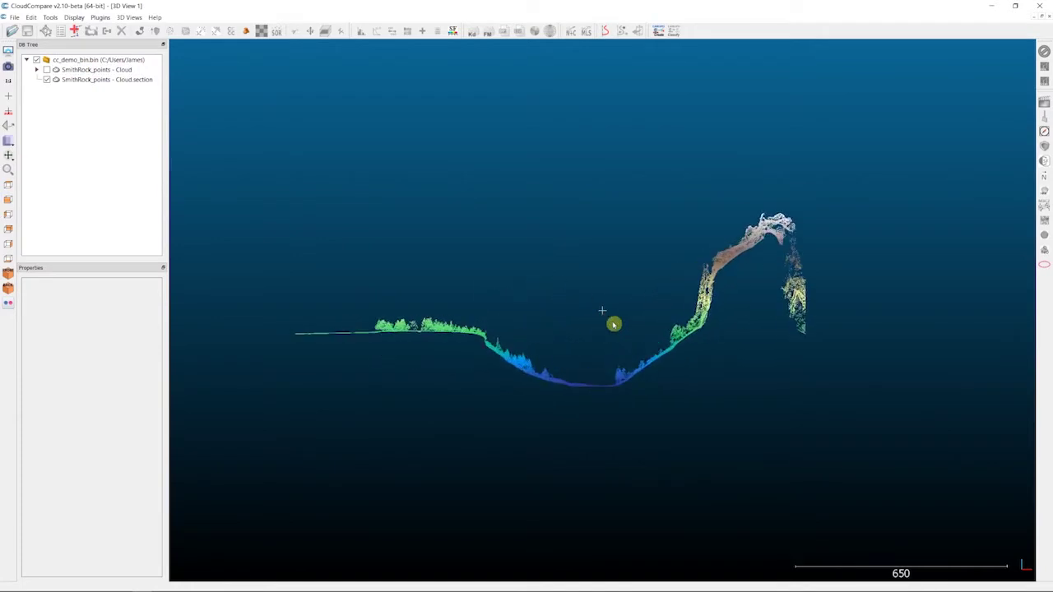
scroll(614, 325, "up", 3)
left_click_drag(611, 322, 614, 271)
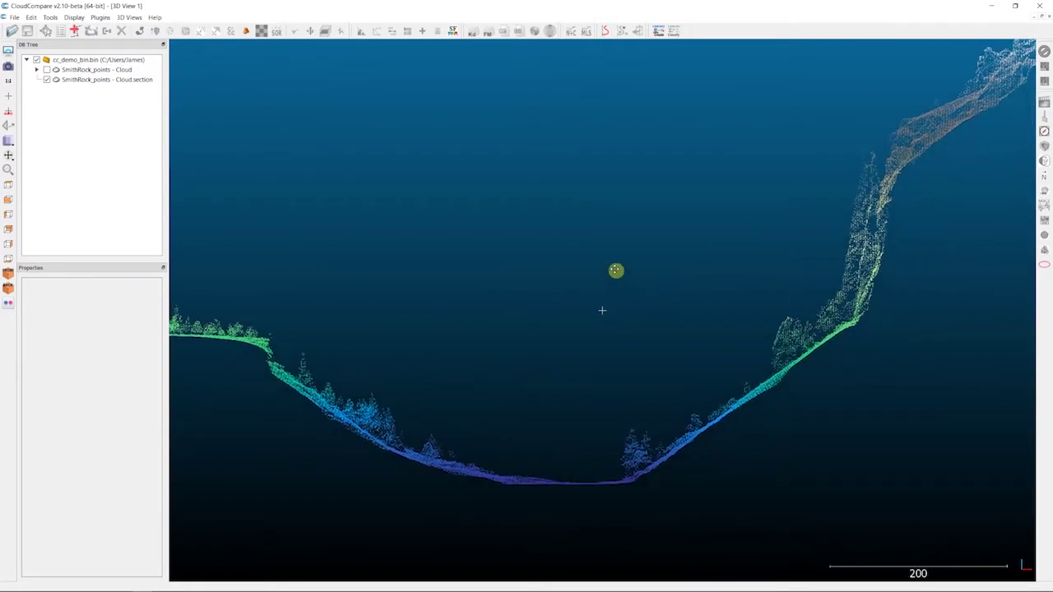
Select the Cloud.section slice and start saving it to the home folder
left_click(66, 80)
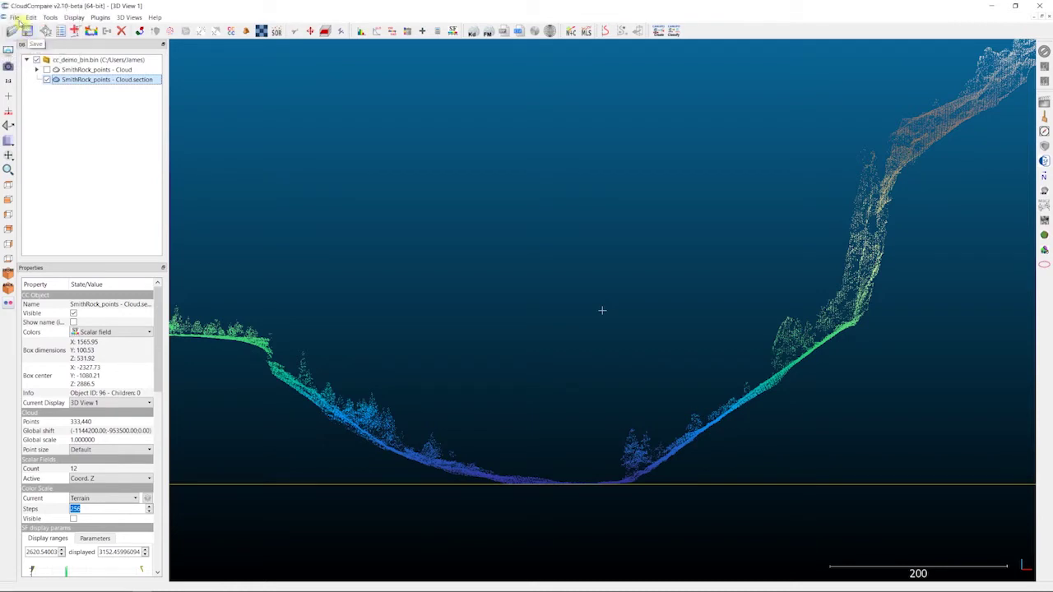
left_click(15, 18)
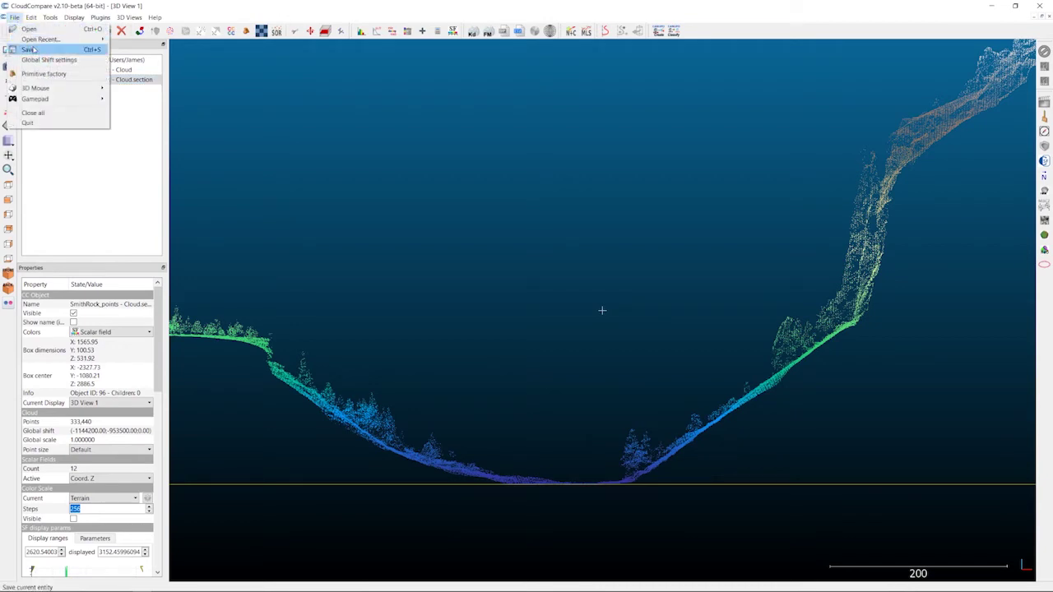
left_click(36, 51)
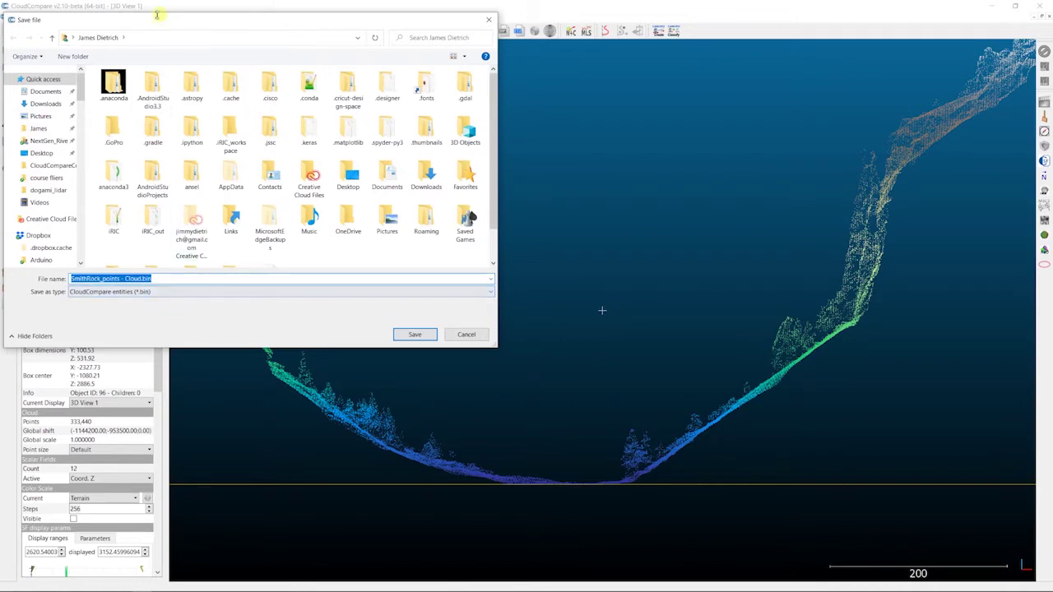
left_click_drag(160, 23, 355, 103)
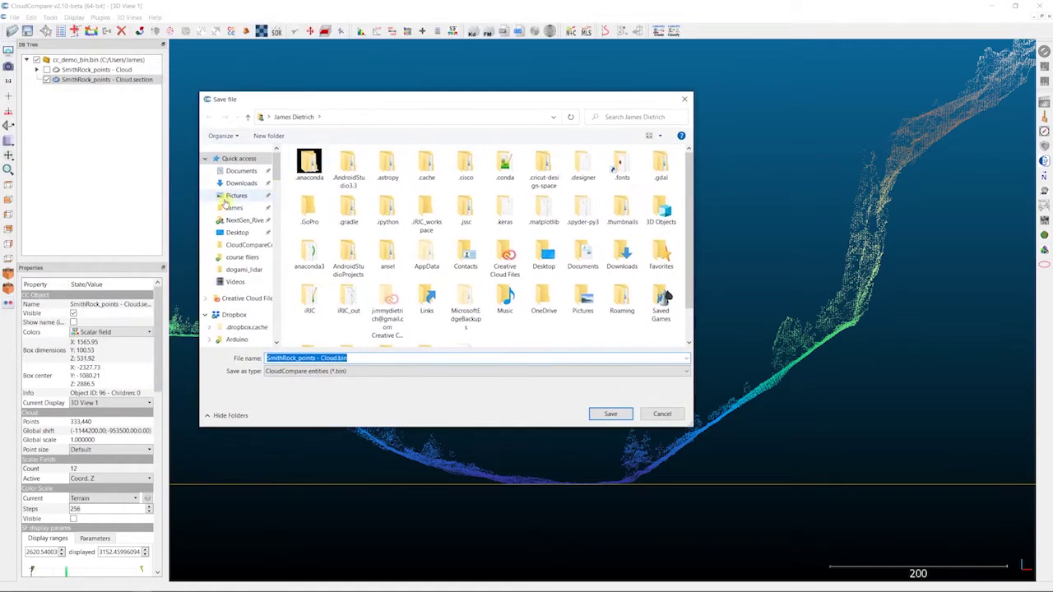
left_click(231, 212)
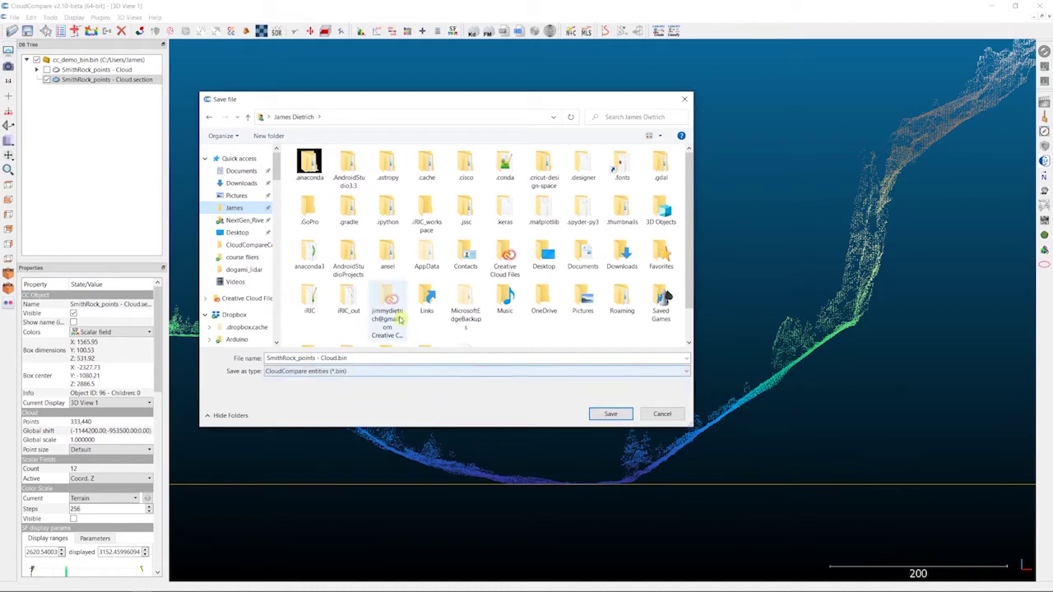
Save it as an ASCII cloud named SmithRock_points - Cloud.csv
left_click(300, 374)
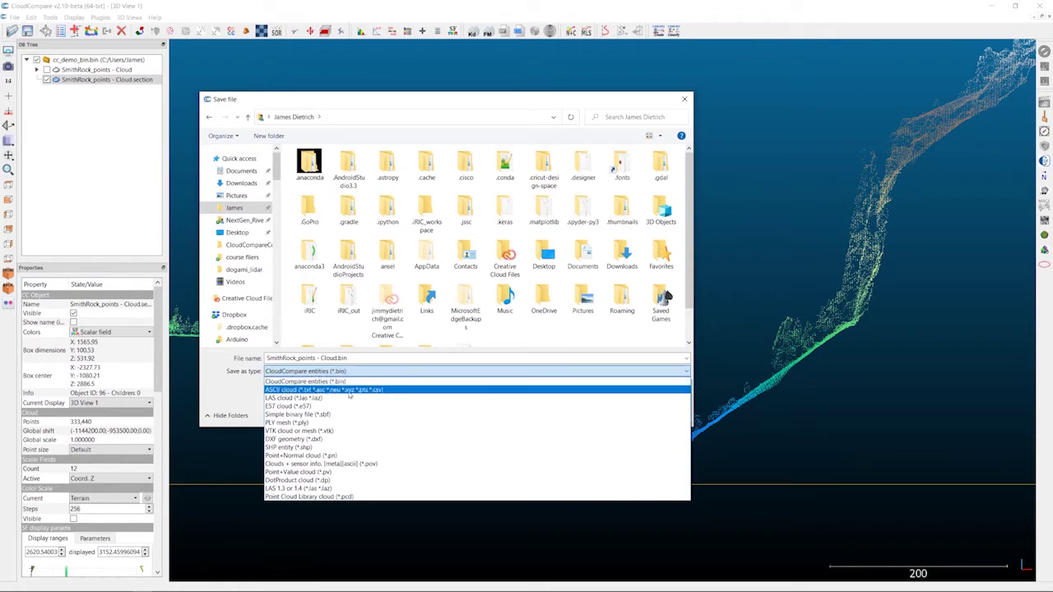
left_click(352, 395)
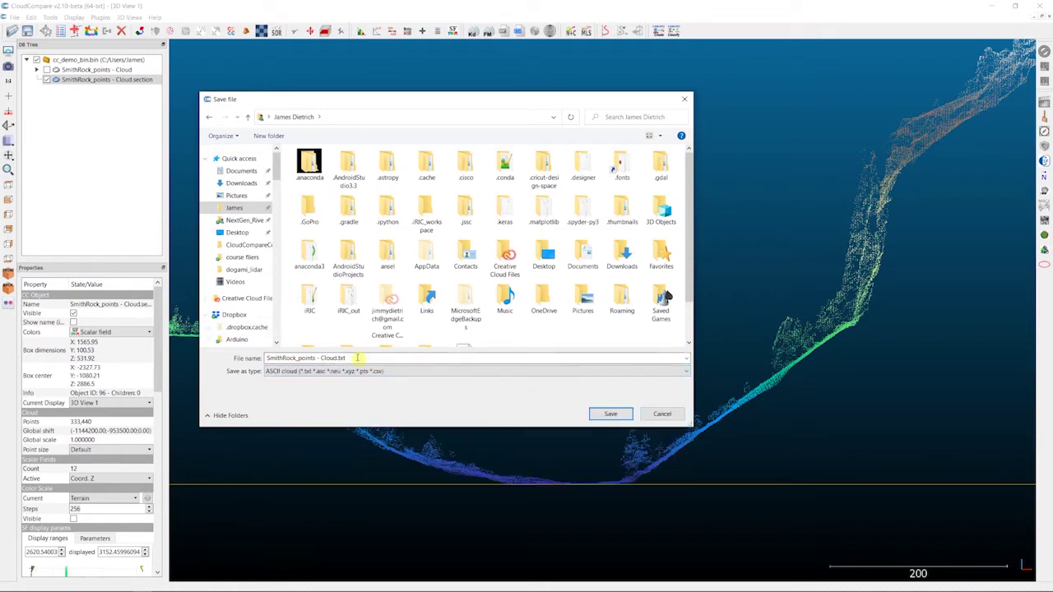
key("ctrl+a")
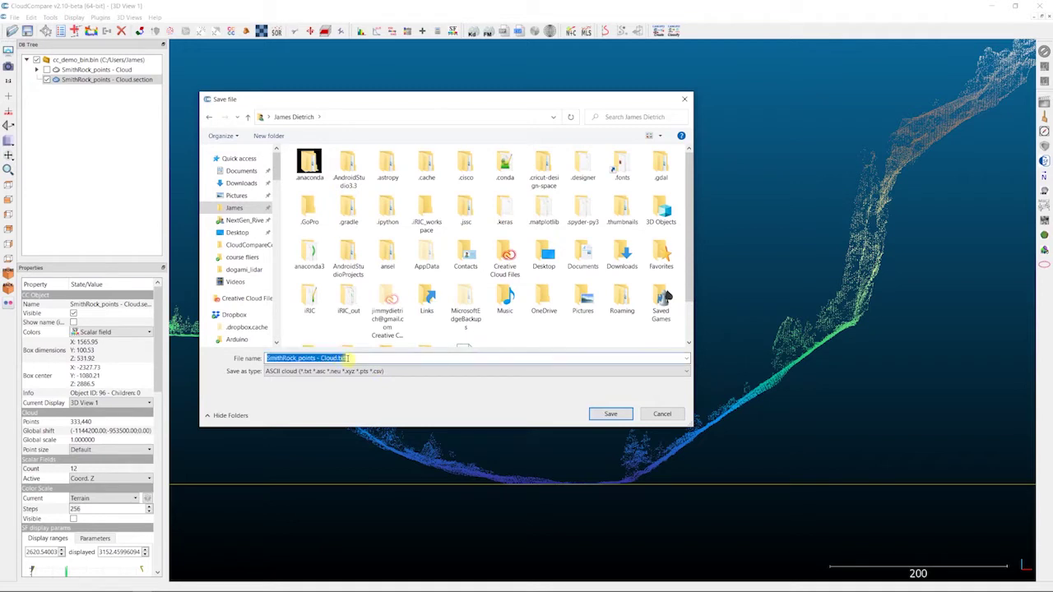
left_click(361, 360)
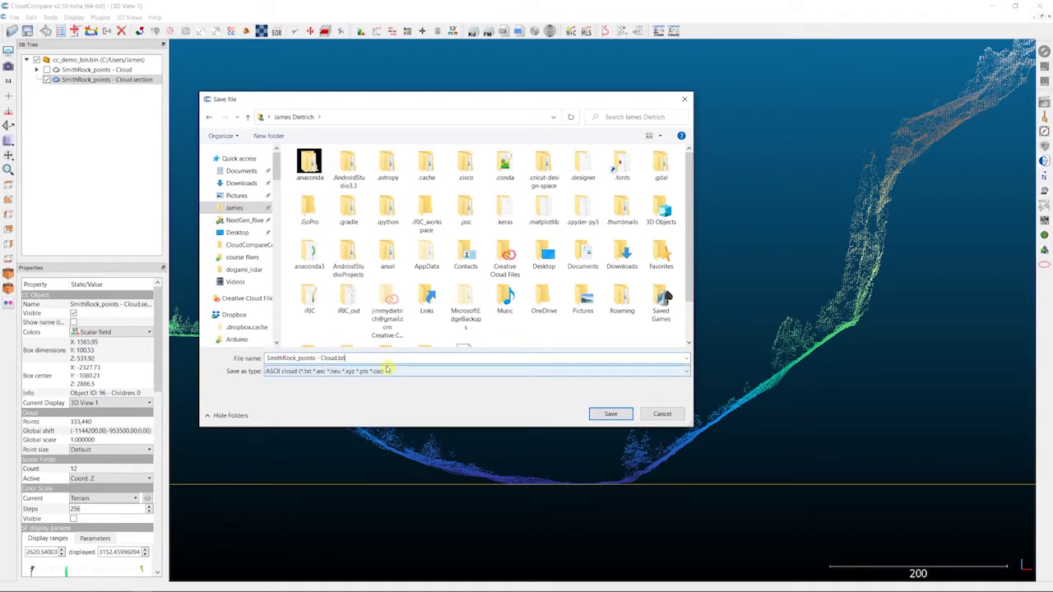
key("BackSpace")
key("BackSpace")
key("BackSpace")
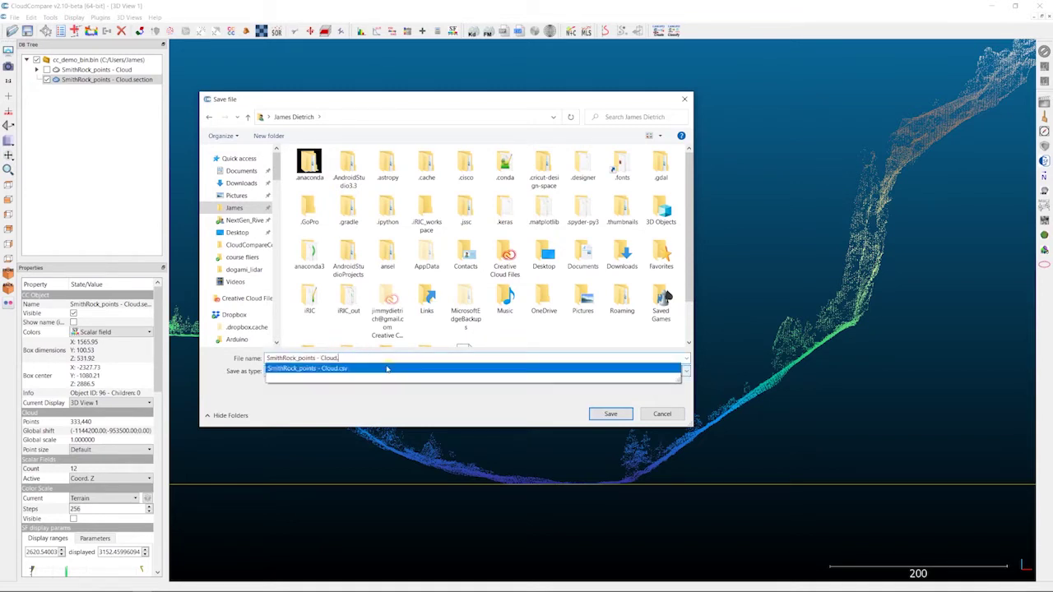
left_click(387, 369)
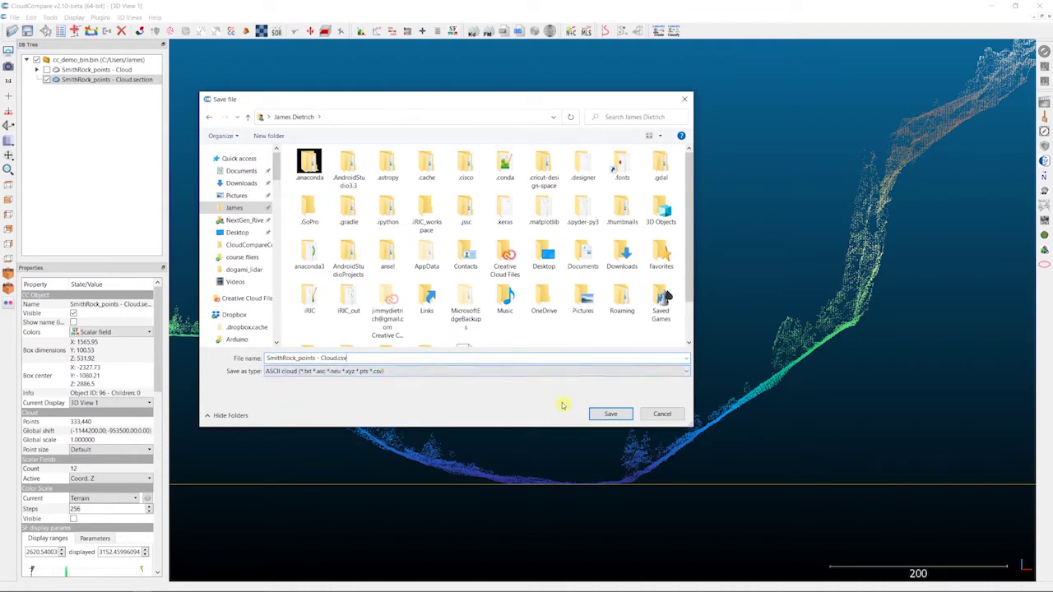
left_click(608, 415)
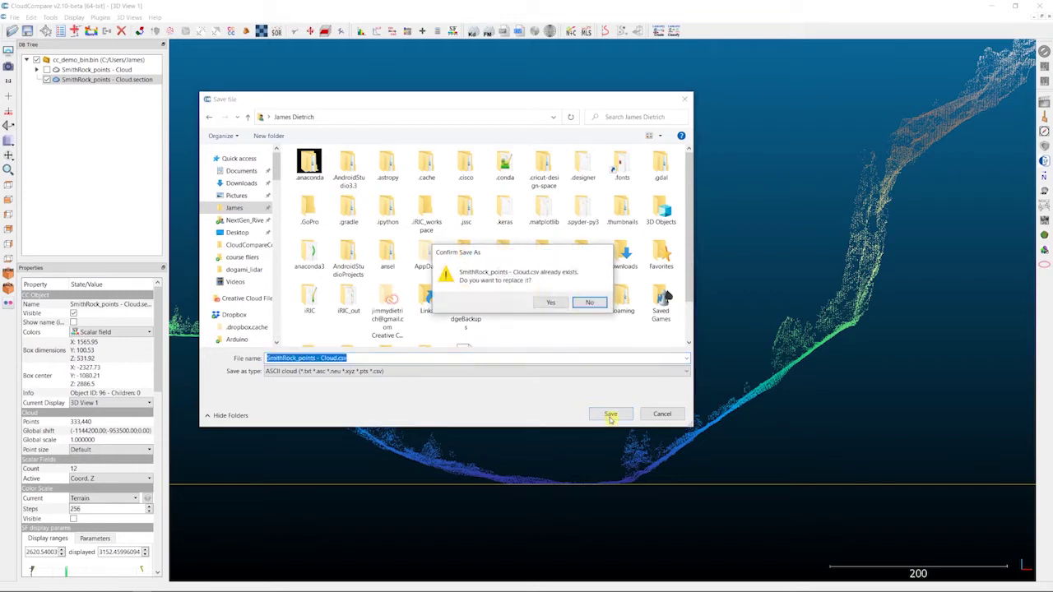
Replace the existing CSV and write the 333,440 points comma-separated with [ASC] column order
left_click(549, 303)
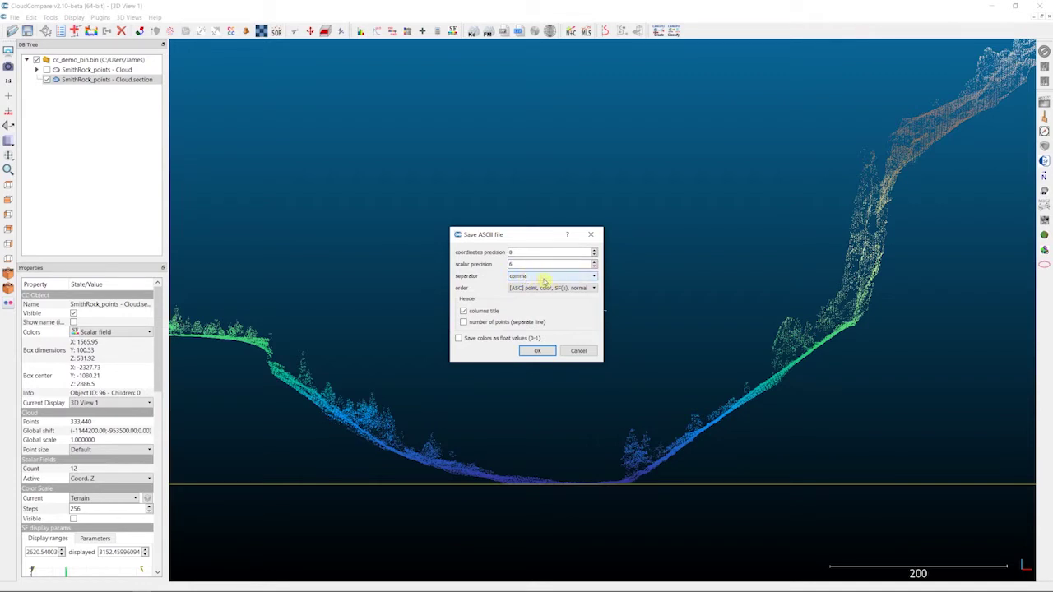
left_click(541, 279)
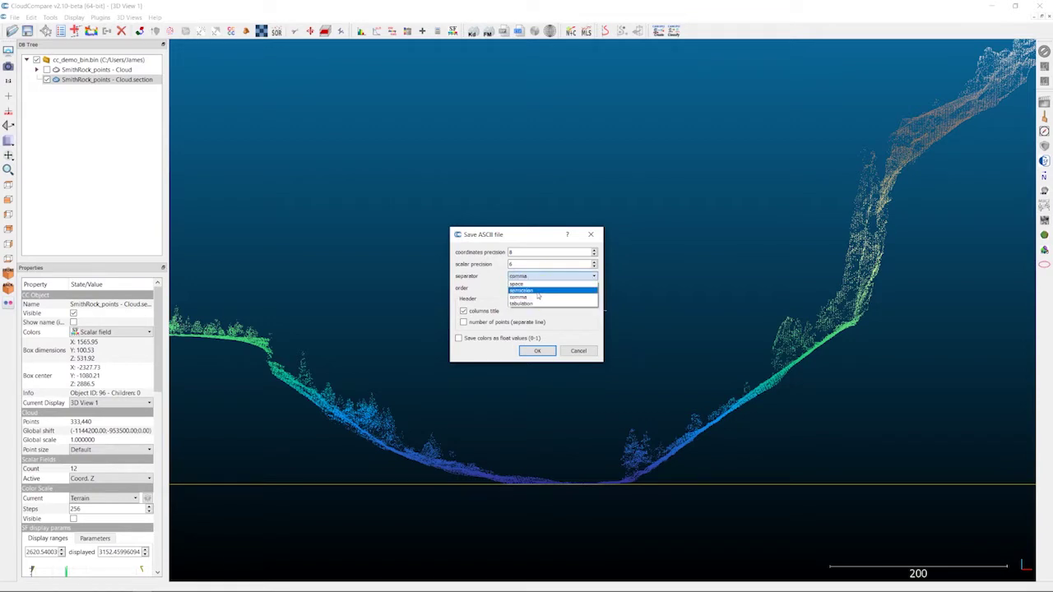
left_click(527, 296)
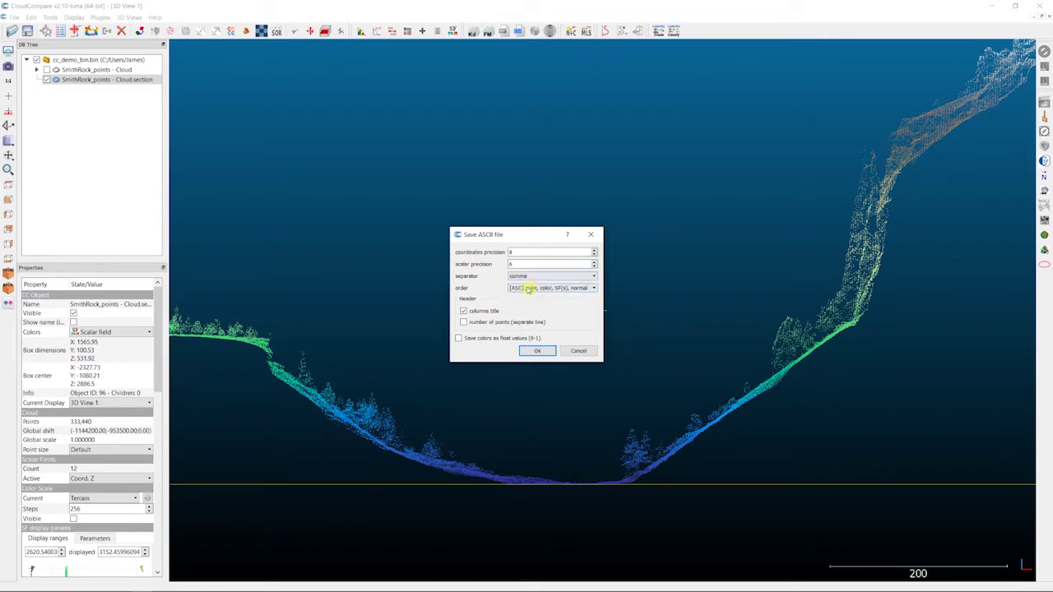
left_click(575, 288)
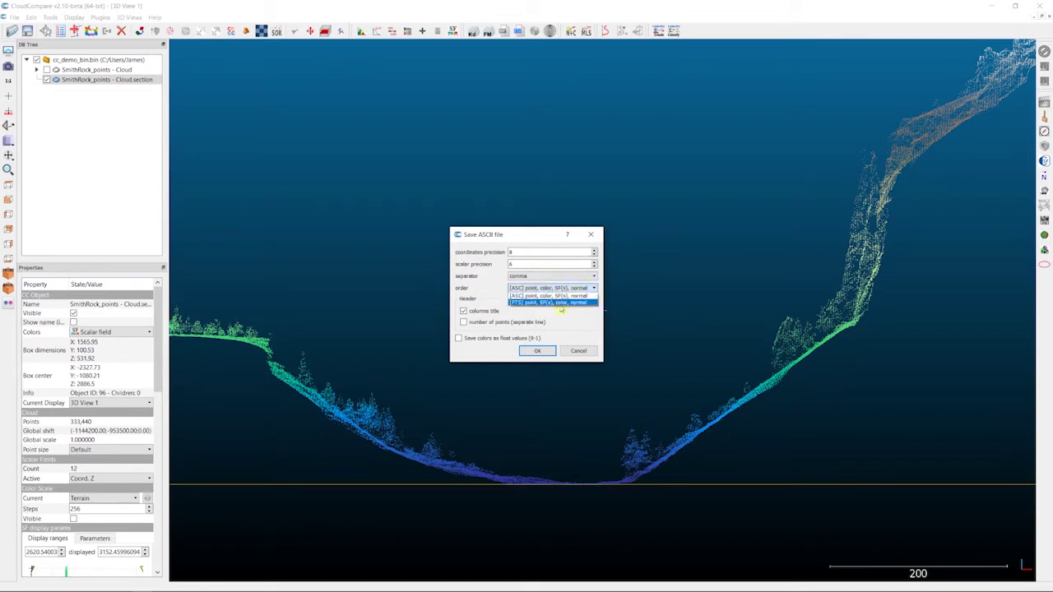
left_click(494, 293)
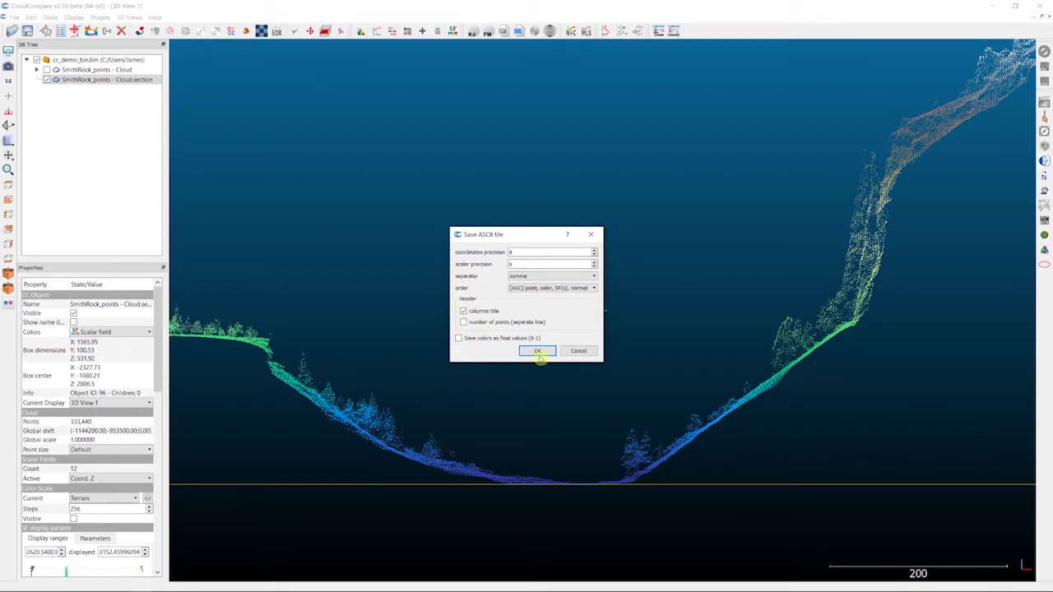
left_click(538, 351)
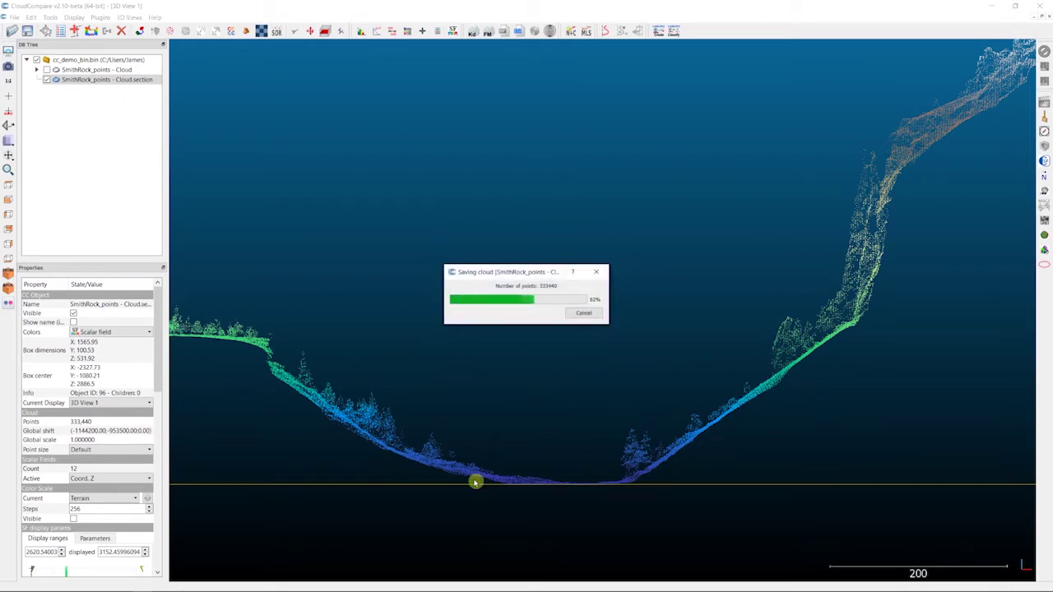
left_click(475, 483)
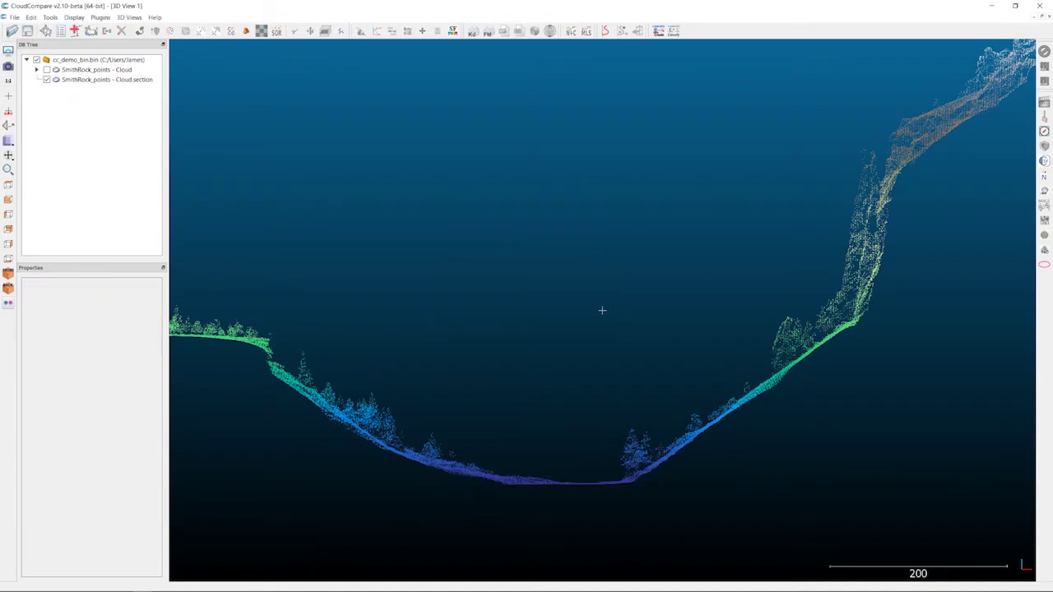
Find the 55.1 MB SmithRock_points - Cloud.csv in the home folder and enlarge its text preview
left_click(66, 584)
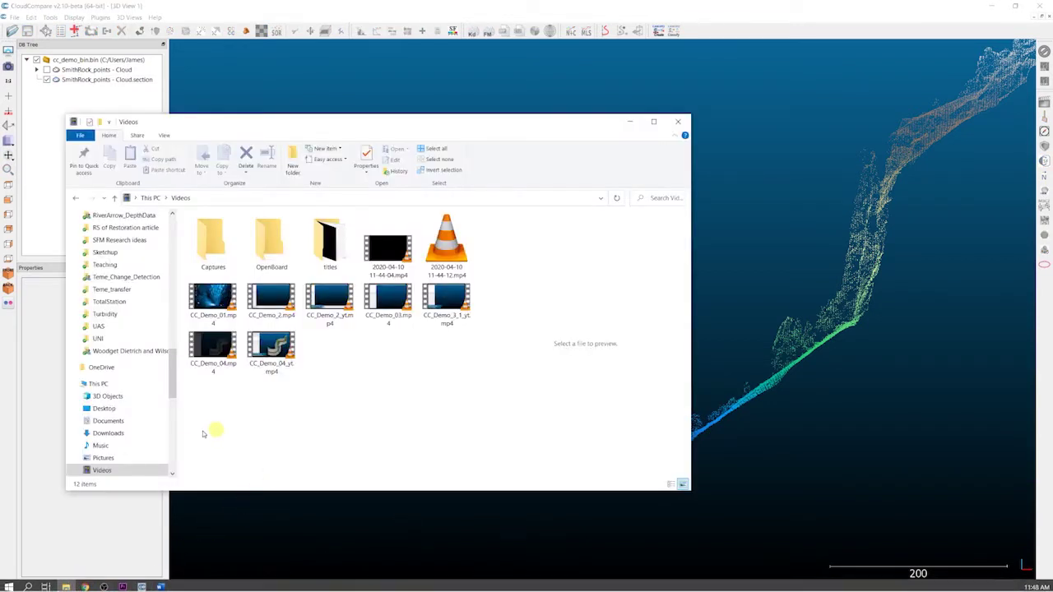
left_click(119, 459)
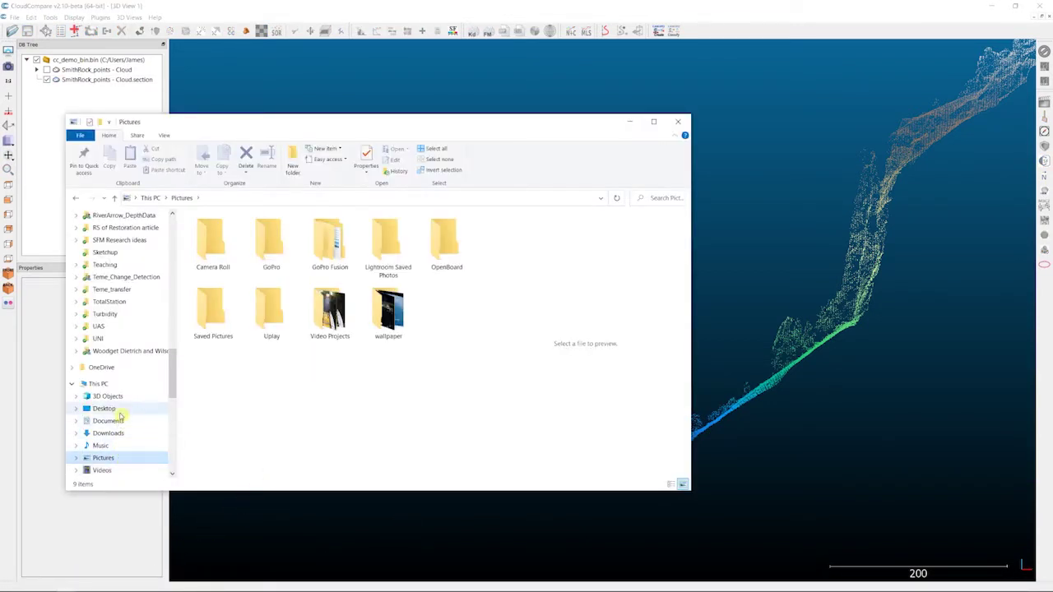
left_click_drag(173, 365, 170, 226)
left_click(100, 272)
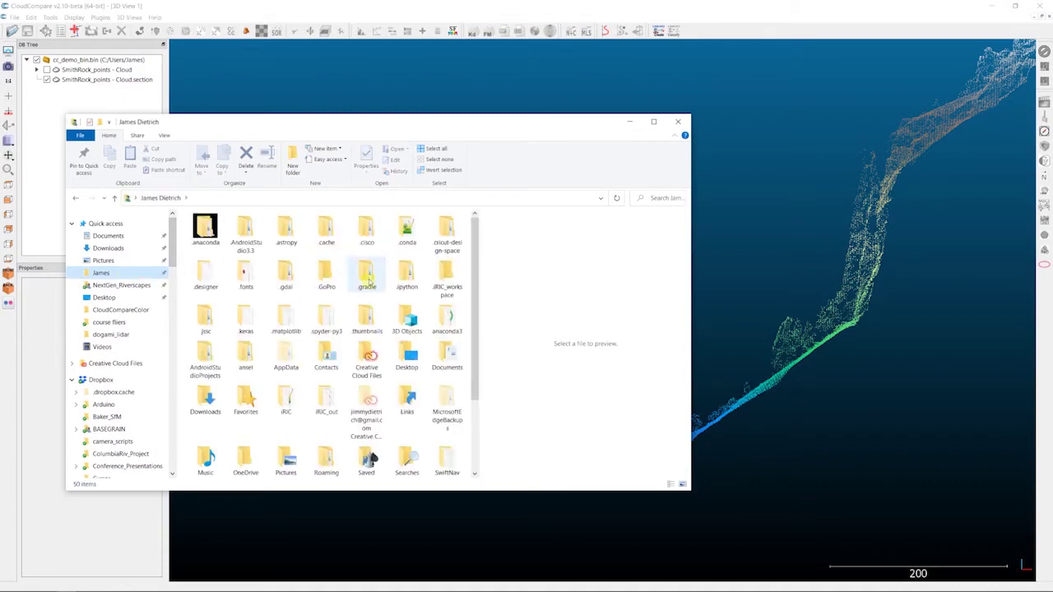
left_click_drag(477, 285, 494, 365)
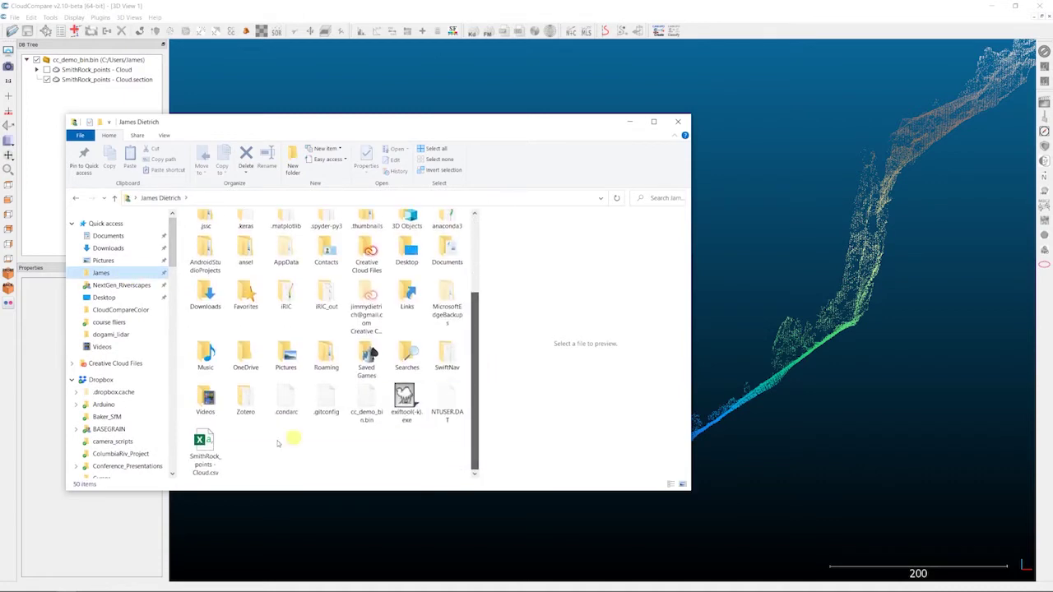
left_click(205, 452)
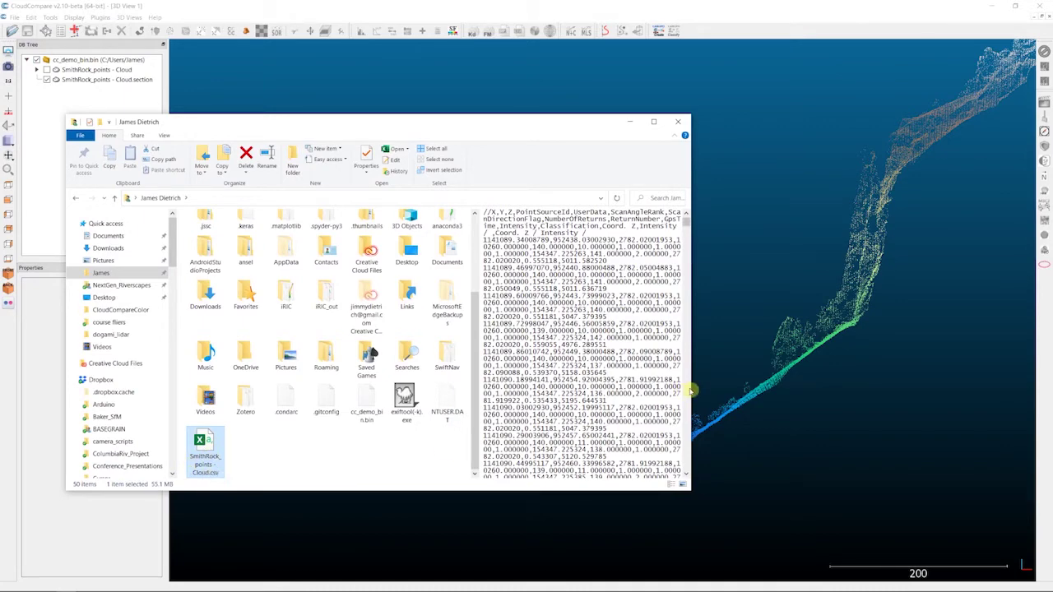
left_click_drag(696, 390, 897, 409)
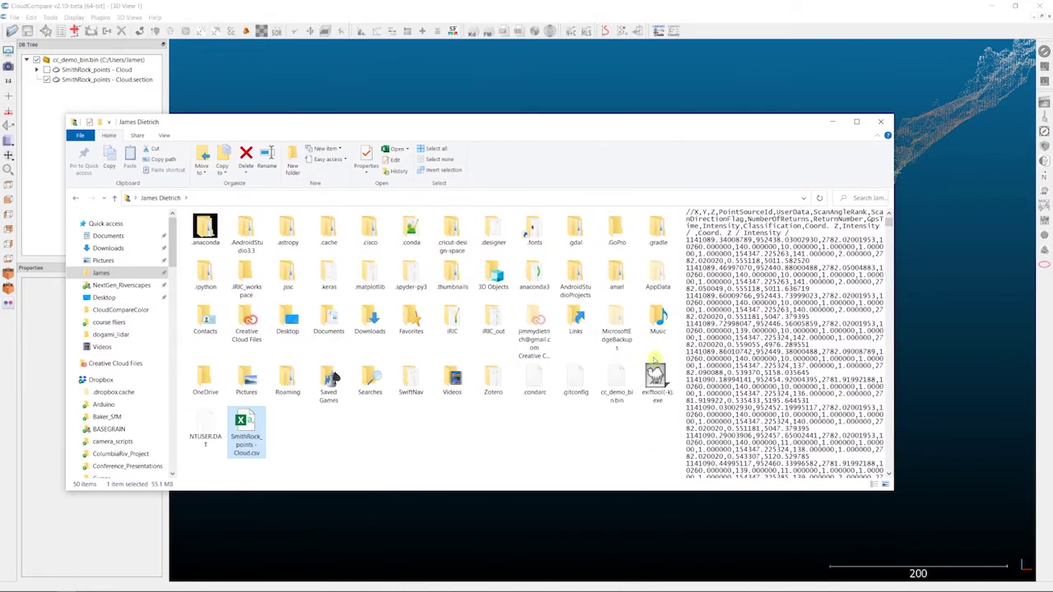
left_click_drag(683, 360, 261, 352)
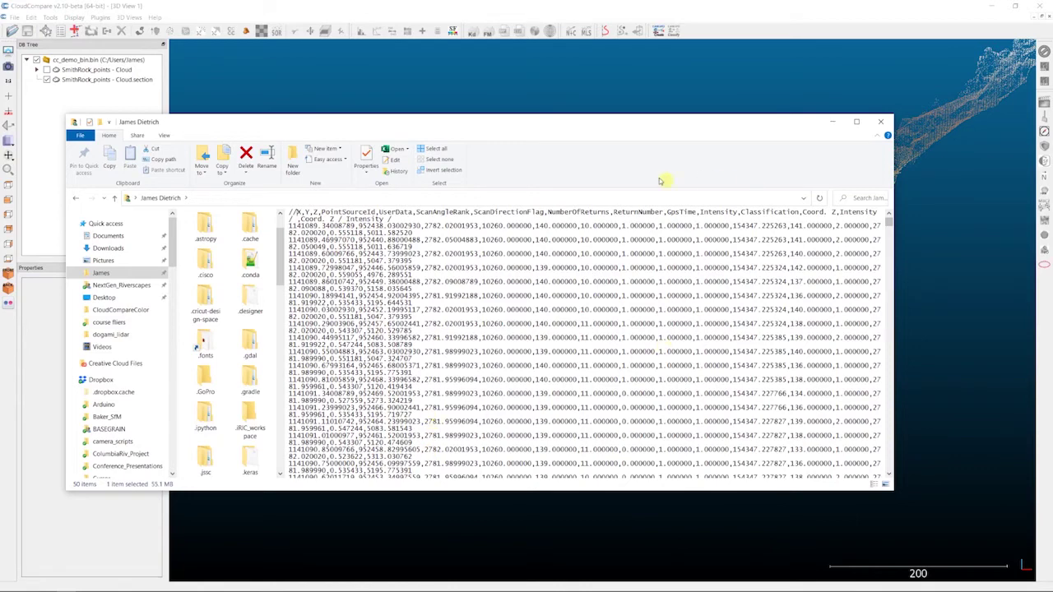
Minimize File Explorer and orbit, zoom and pan to see the whole elevation-coloured section strip
left_click(830, 121)
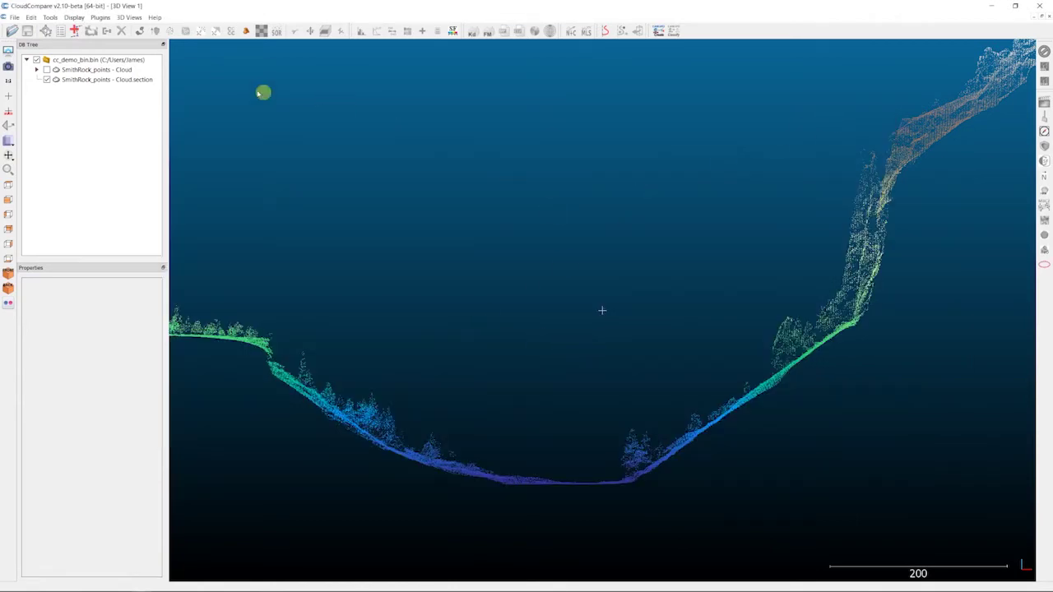
left_click_drag(410, 208, 491, 275)
scroll(496, 265, "down", 5)
left_click_drag(557, 219, 795, 365)
right_click_drag(825, 369, 663, 325)
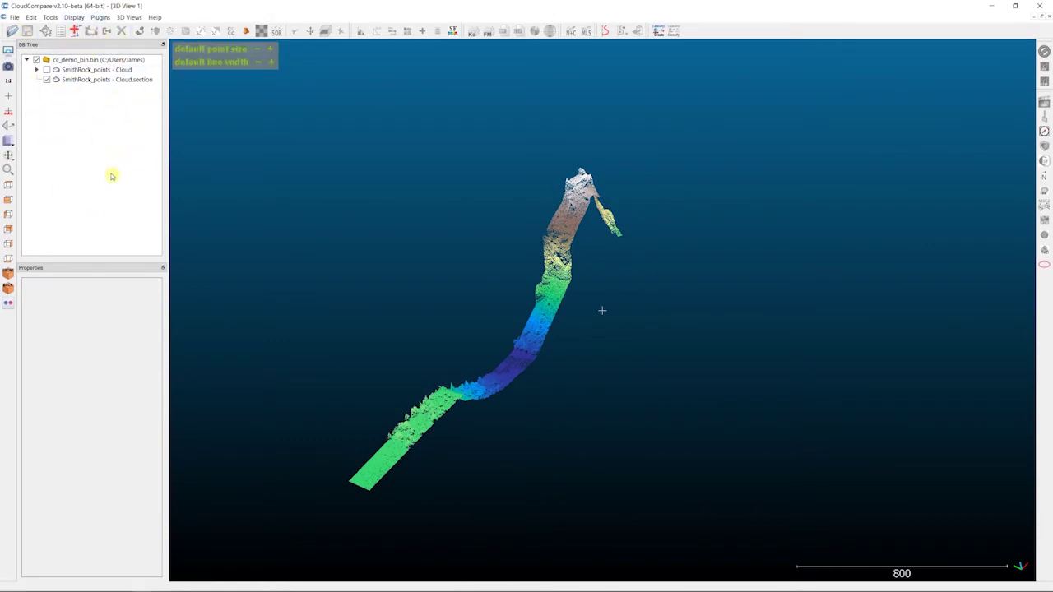
left_click(51, 71)
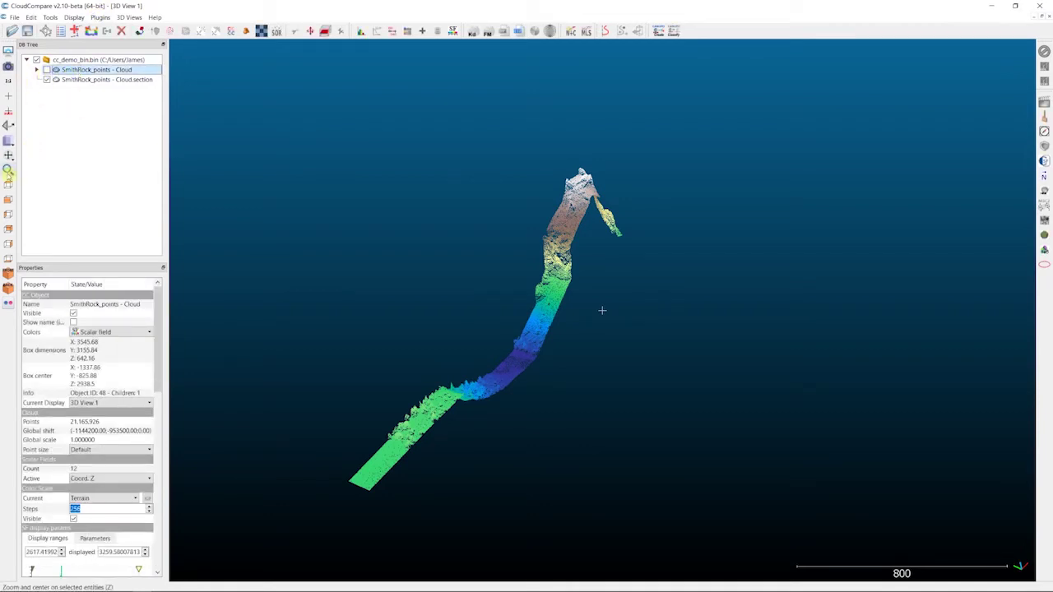
Show the full SmithRock_points cloud again, close the Console, and snap to a front isometric view
left_click(47, 70)
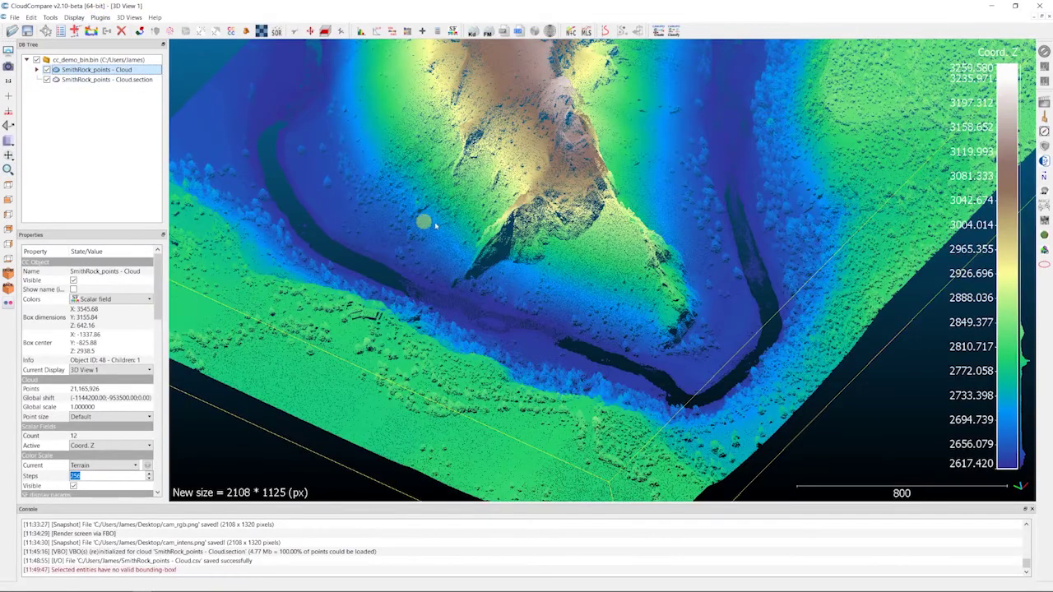
scroll(617, 228, "down", 3)
left_click_drag(617, 228, 614, 222)
left_click(1035, 510)
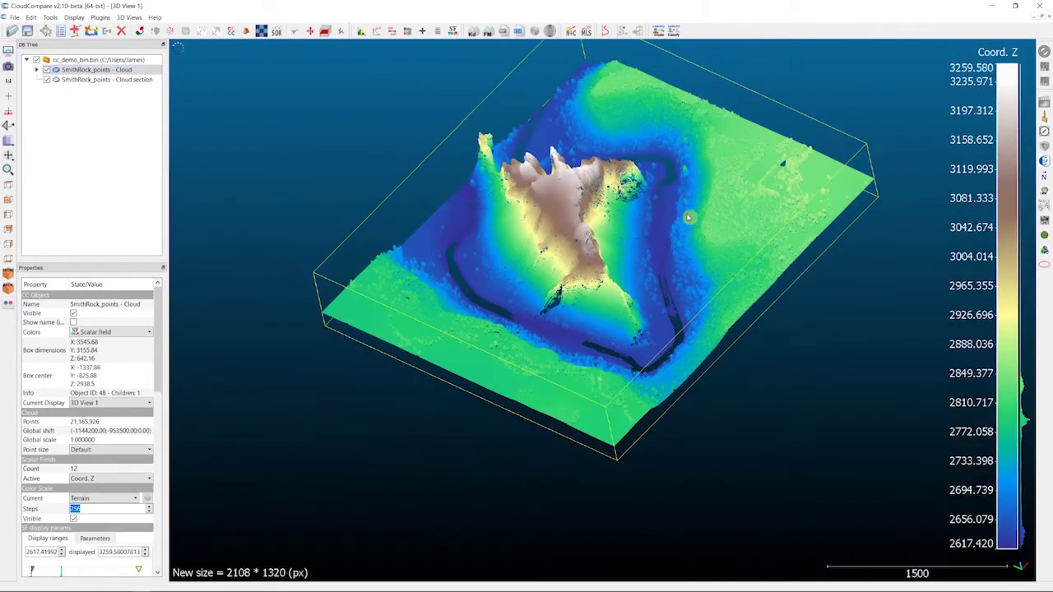
left_click_drag(716, 242, 701, 327)
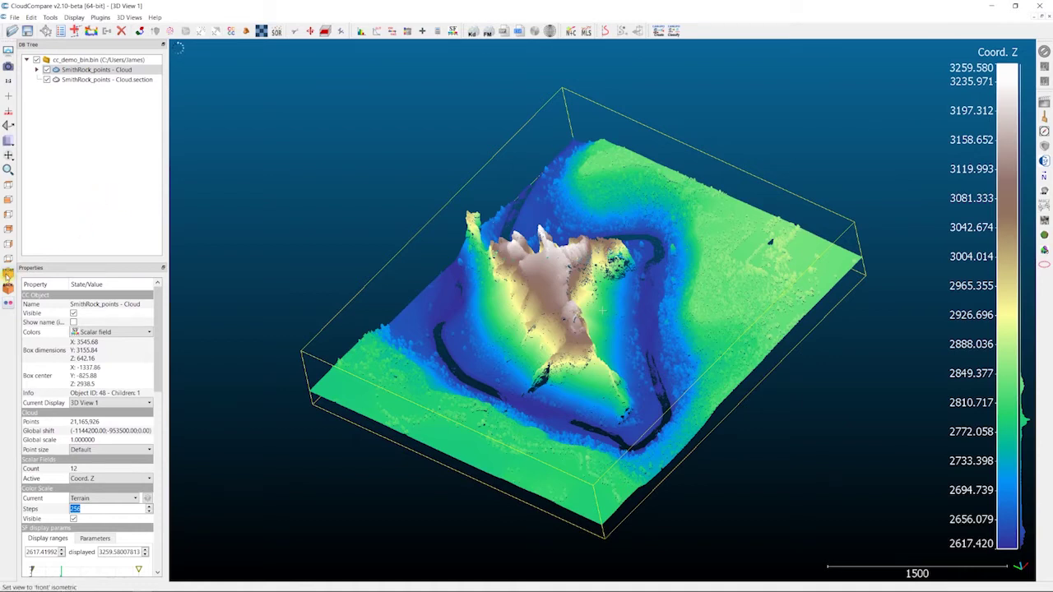
left_click(8, 274)
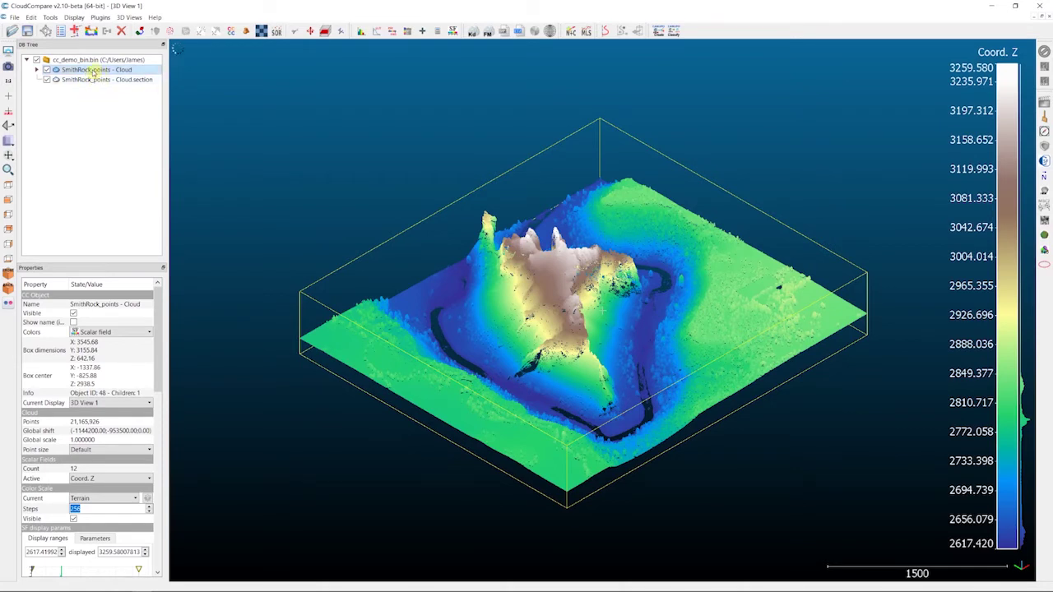
left_click(95, 72)
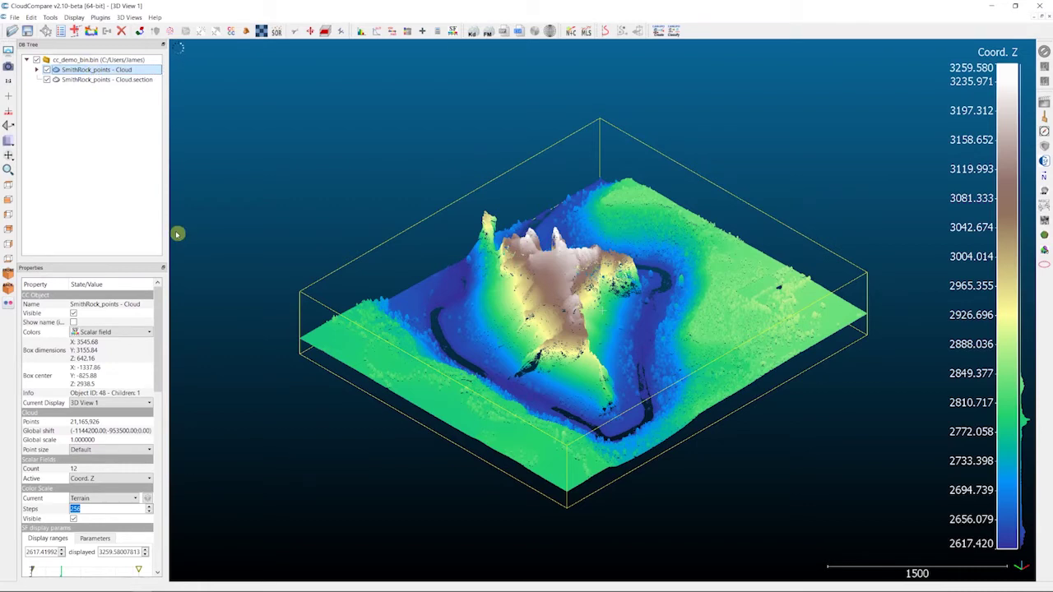
Select both the full SmithRock_points cloud and its Cloud.section in the DB tree
key("shift+Down")
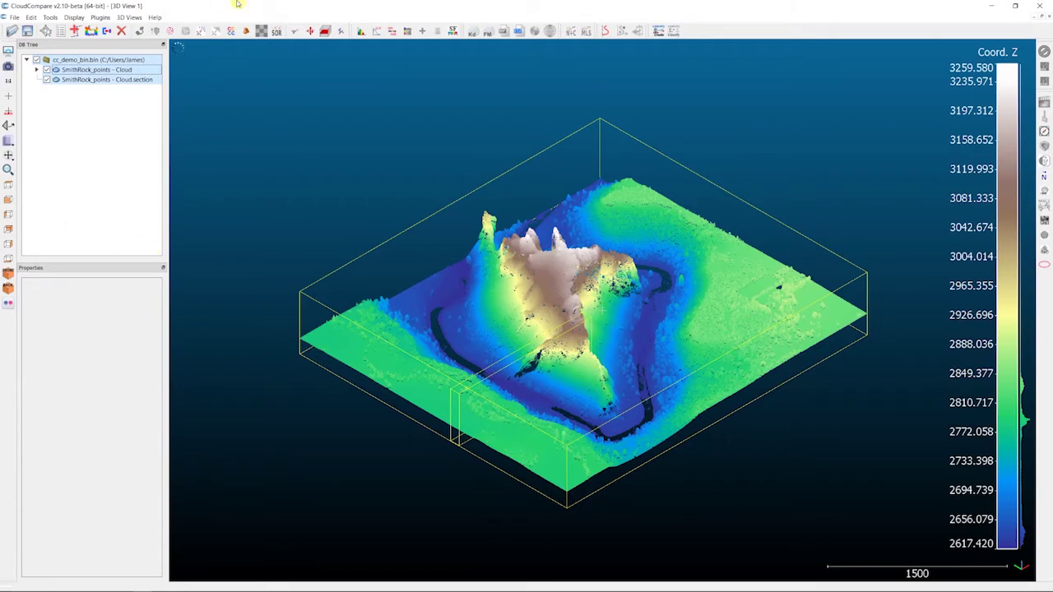
left_click(233, 192)
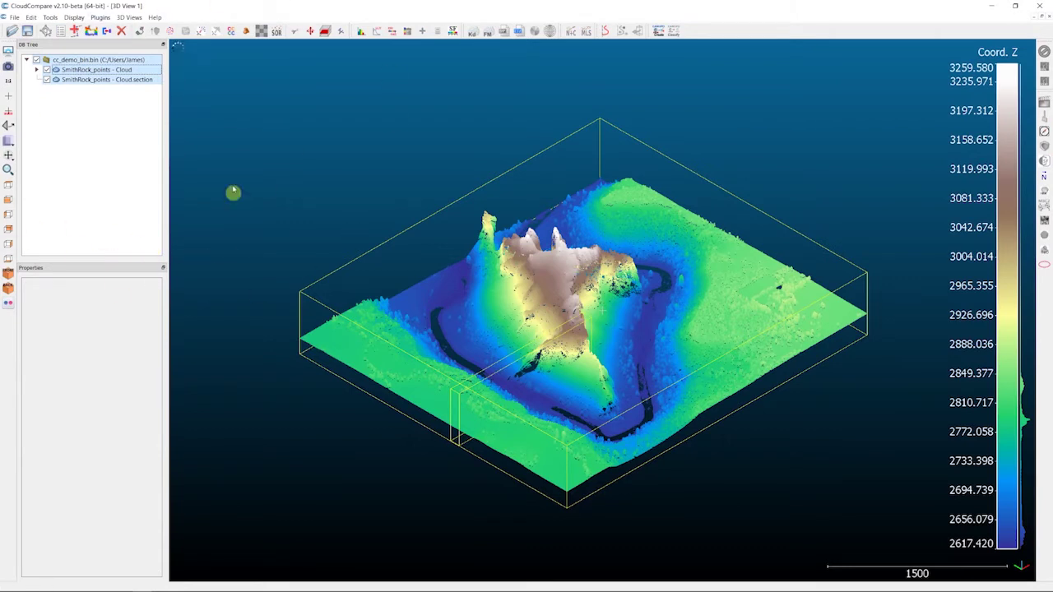
left_click(105, 162)
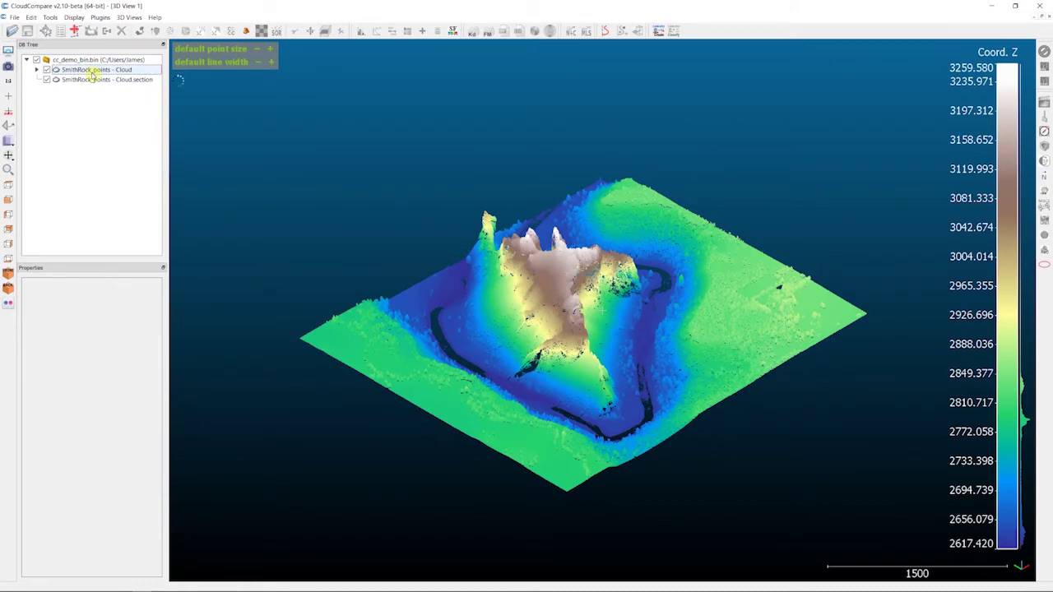
left_click(92, 70)
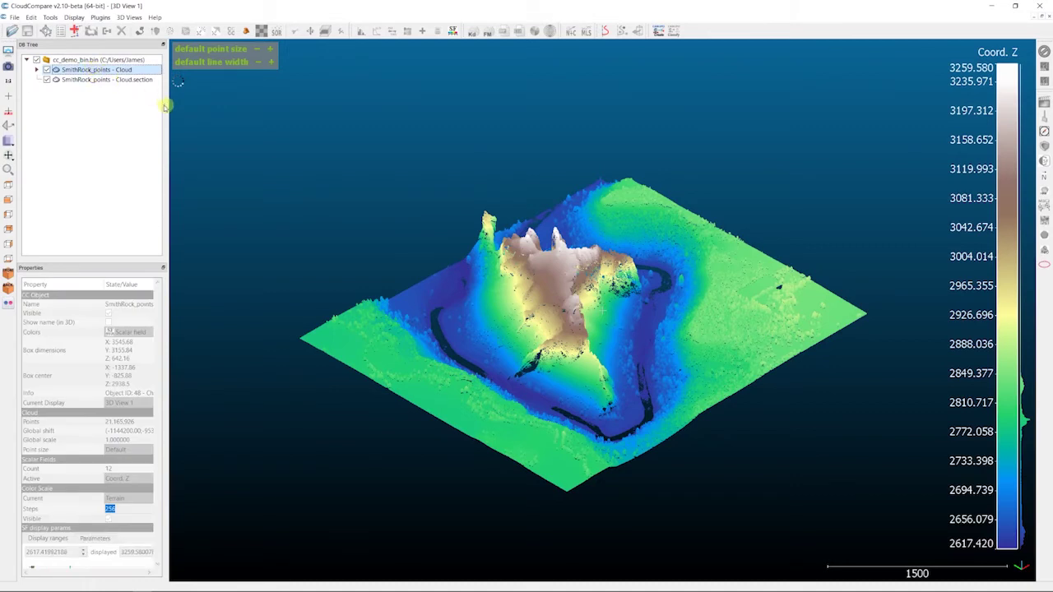
left_click(109, 80, "ctrl")
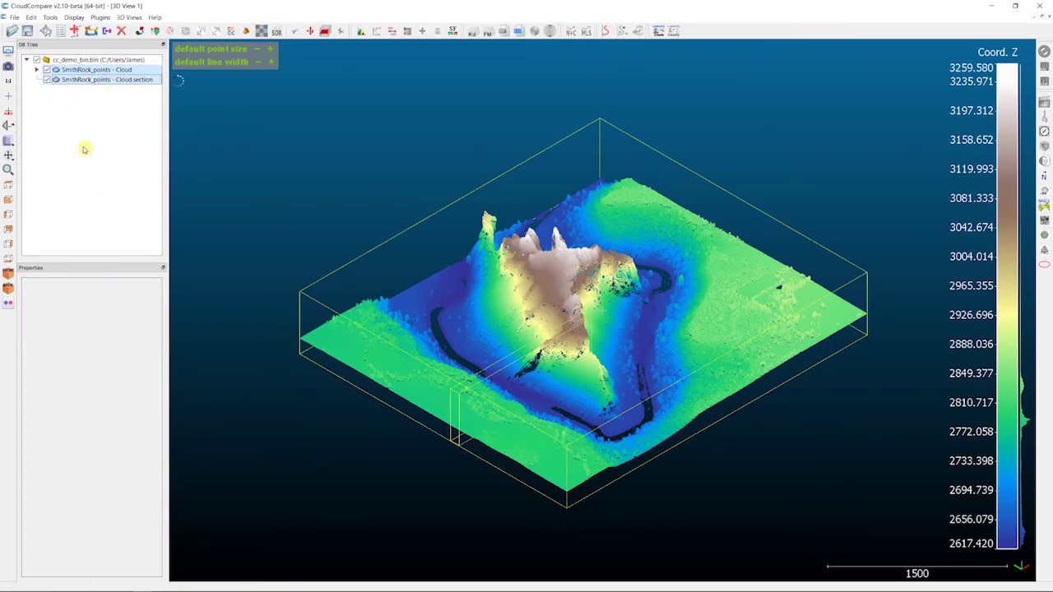
Save both clouds as the CloudCompare entities file Smith_rocks.bin
left_click(27, 32)
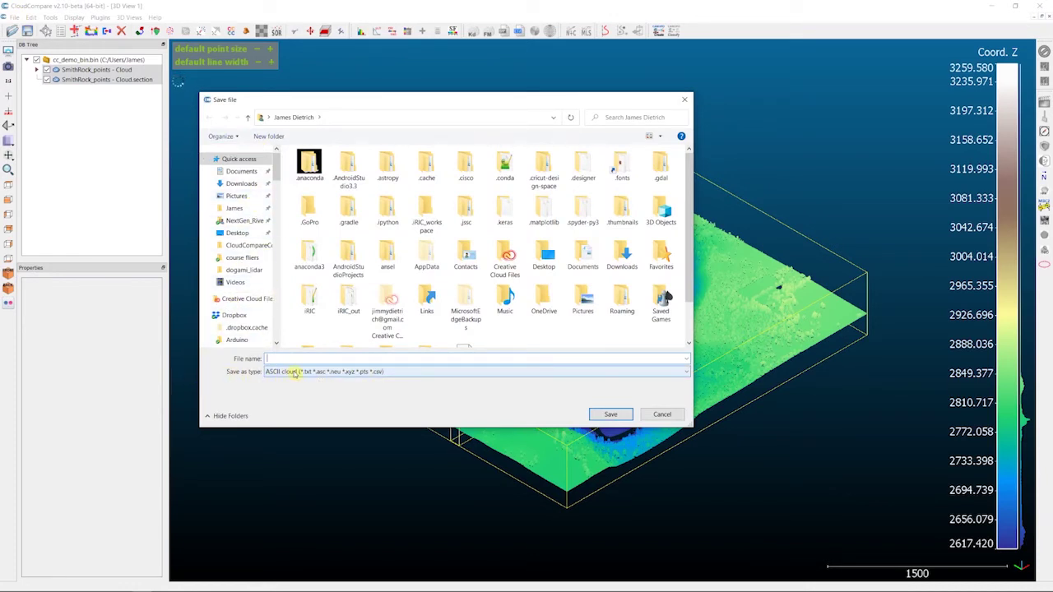
left_click(295, 371)
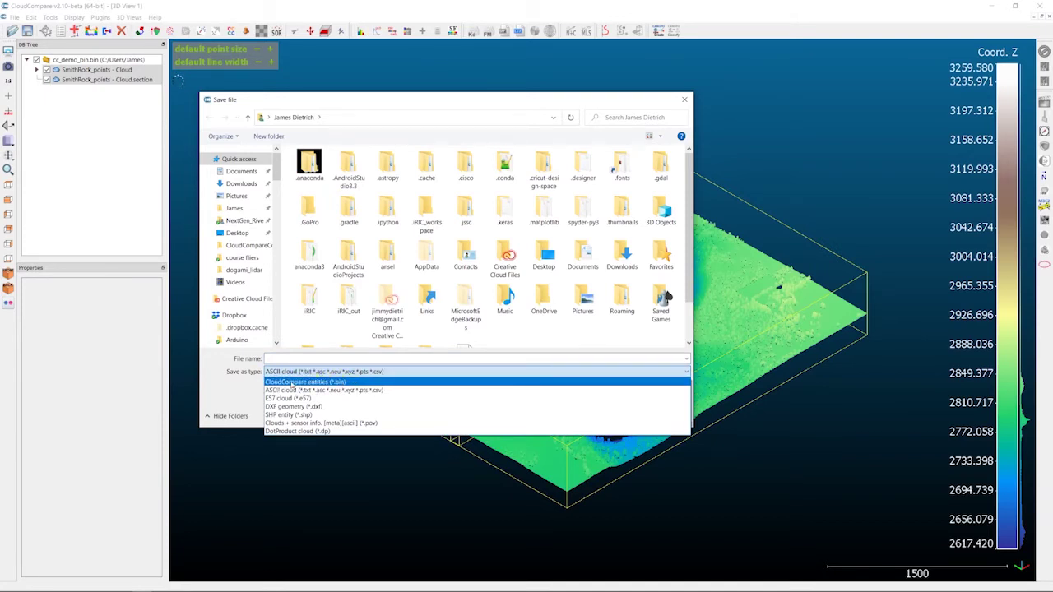
left_click(292, 384)
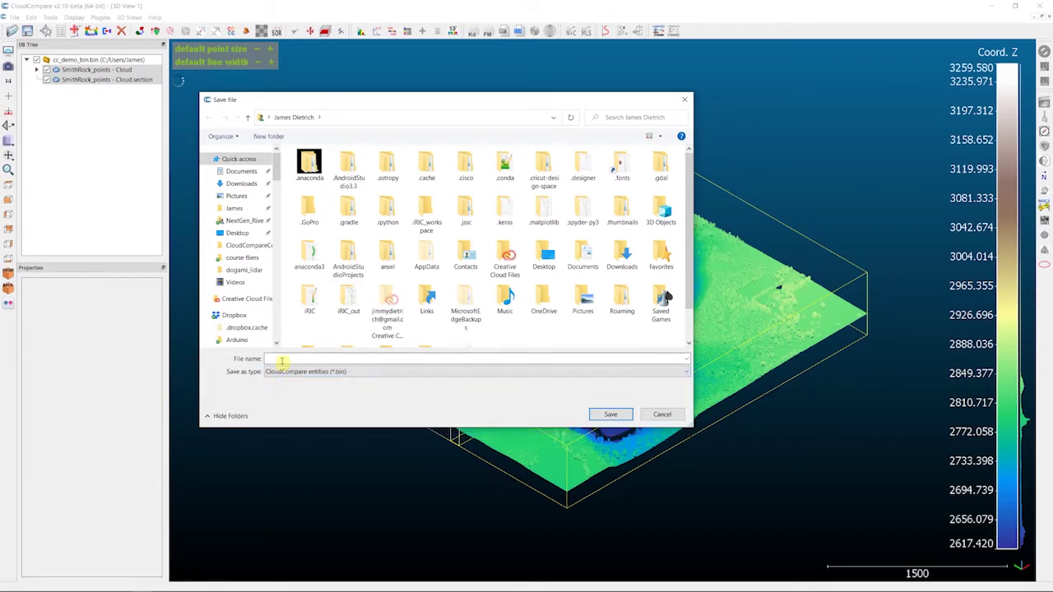
type("Sm")
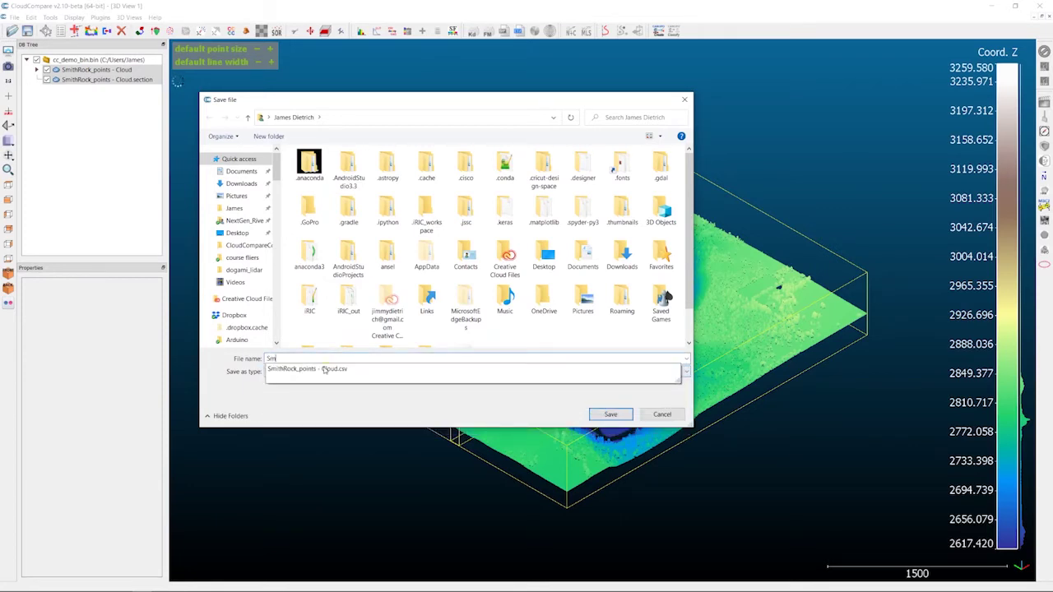
type("ith_")
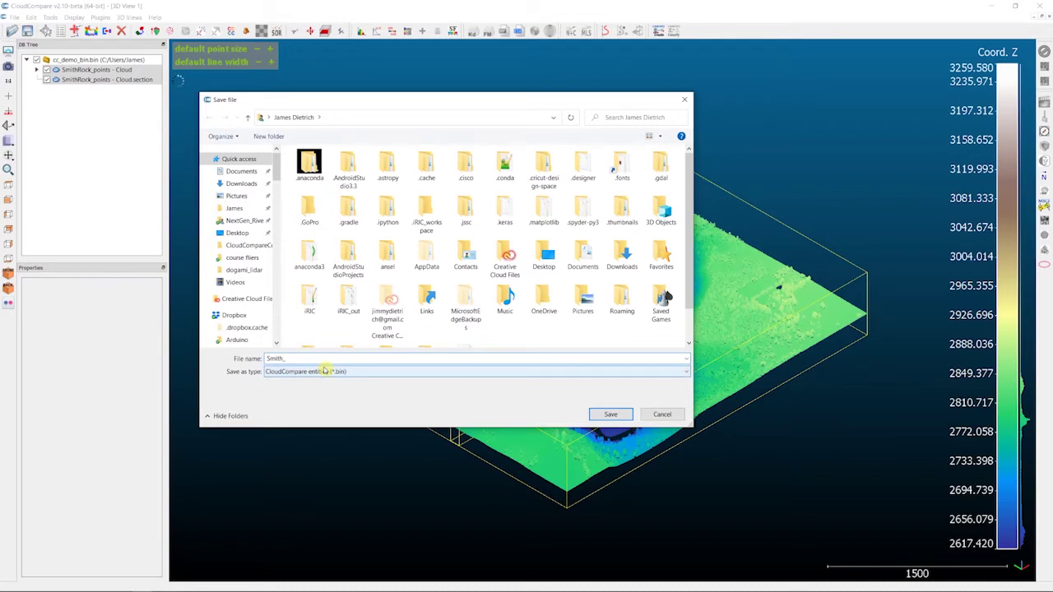
type("rocks")
left_click(611, 414)
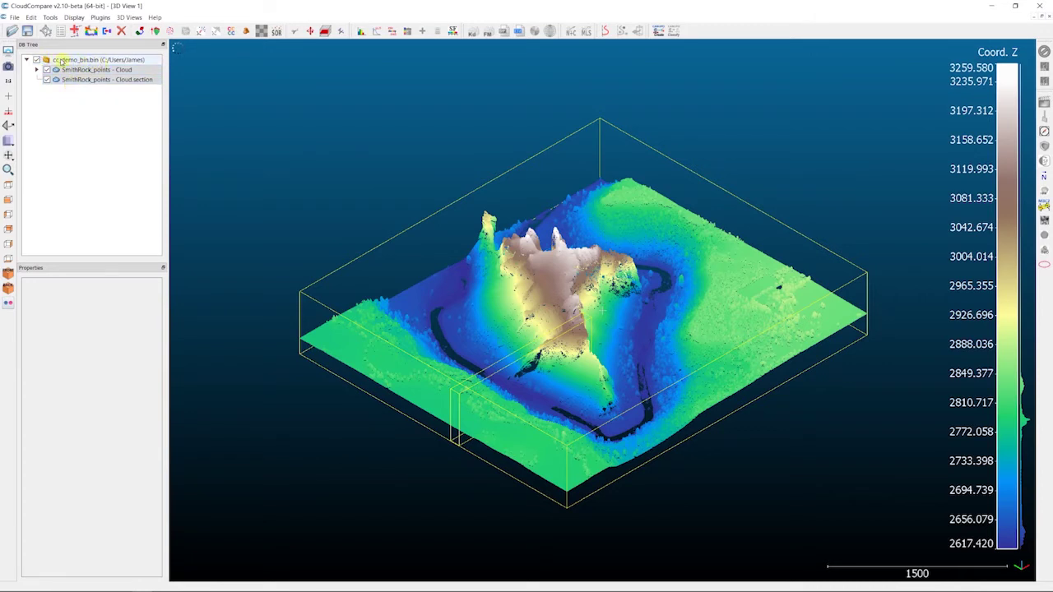
Delete cc_demo_bin.bin from the DB tree and load Smith_rocks.bin using the All (*.*) filter
left_click(61, 60)
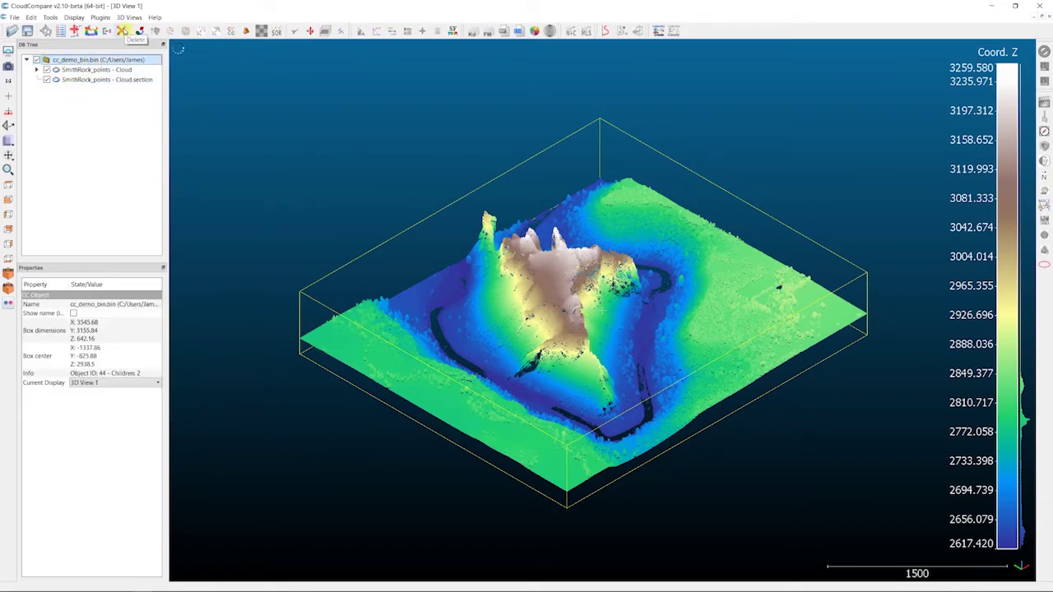
left_click(124, 31)
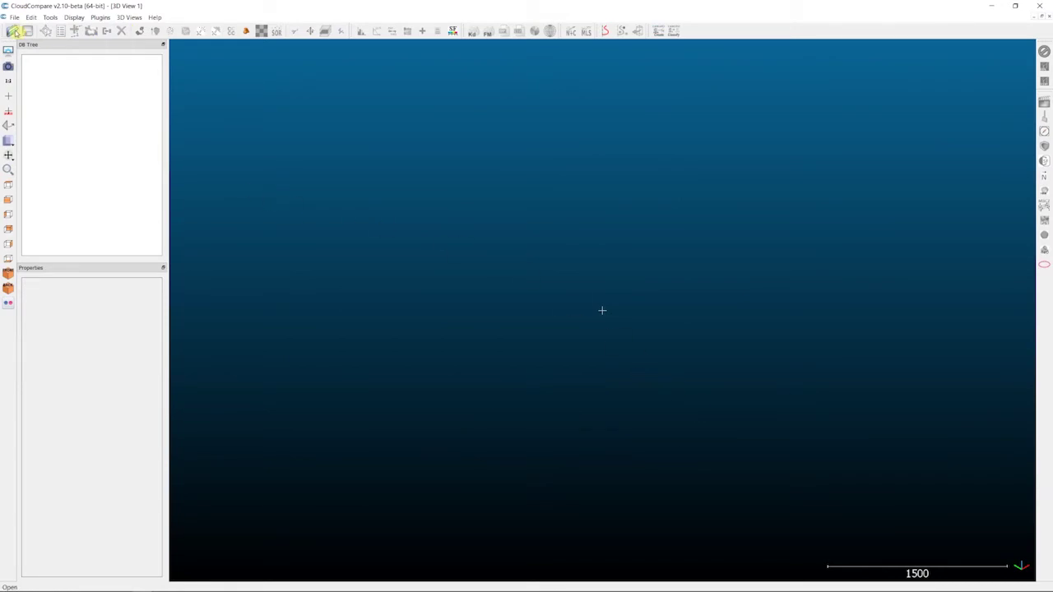
left_click(14, 31)
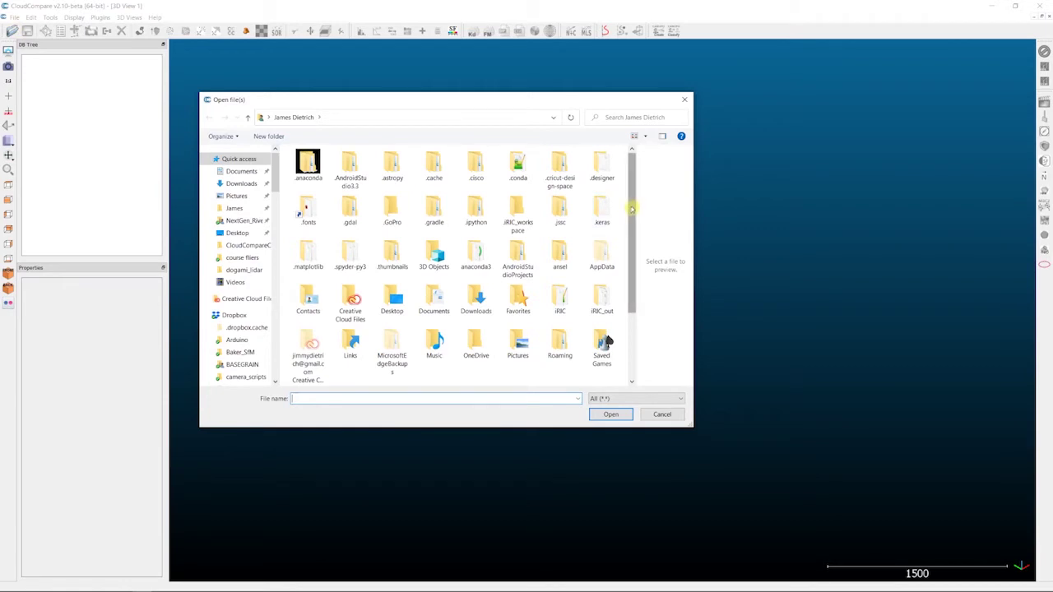
scroll(632, 209, "down", 3)
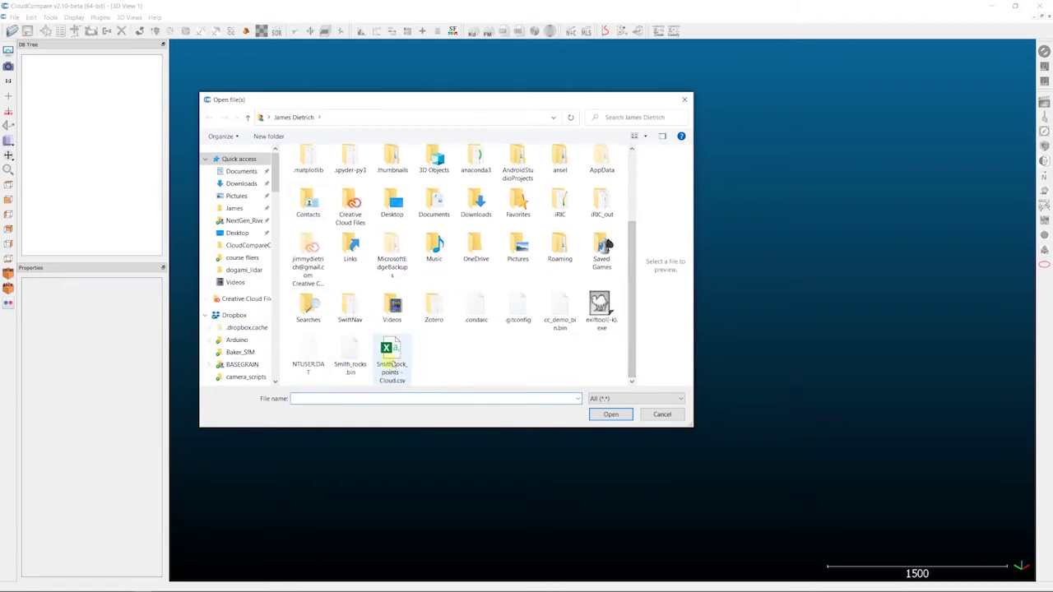
left_click(349, 367)
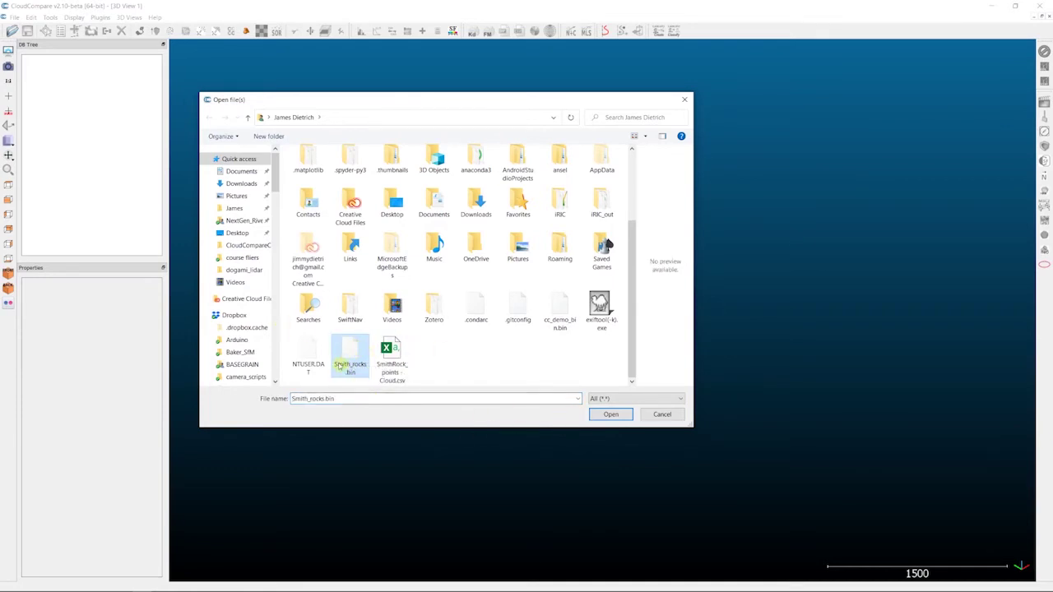
left_click(623, 402)
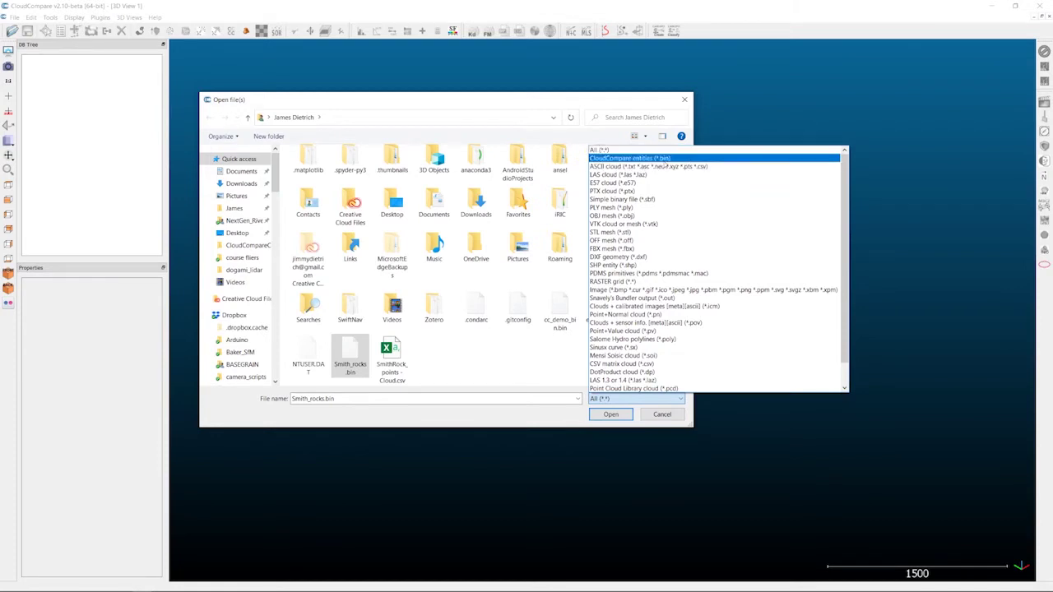
left_click(629, 153)
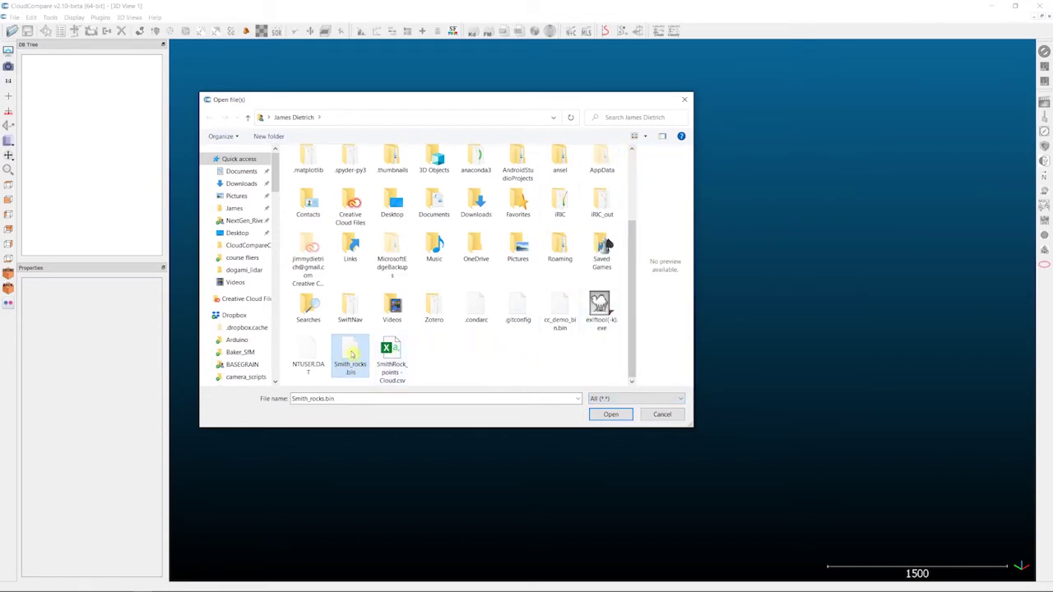
left_click(611, 414)
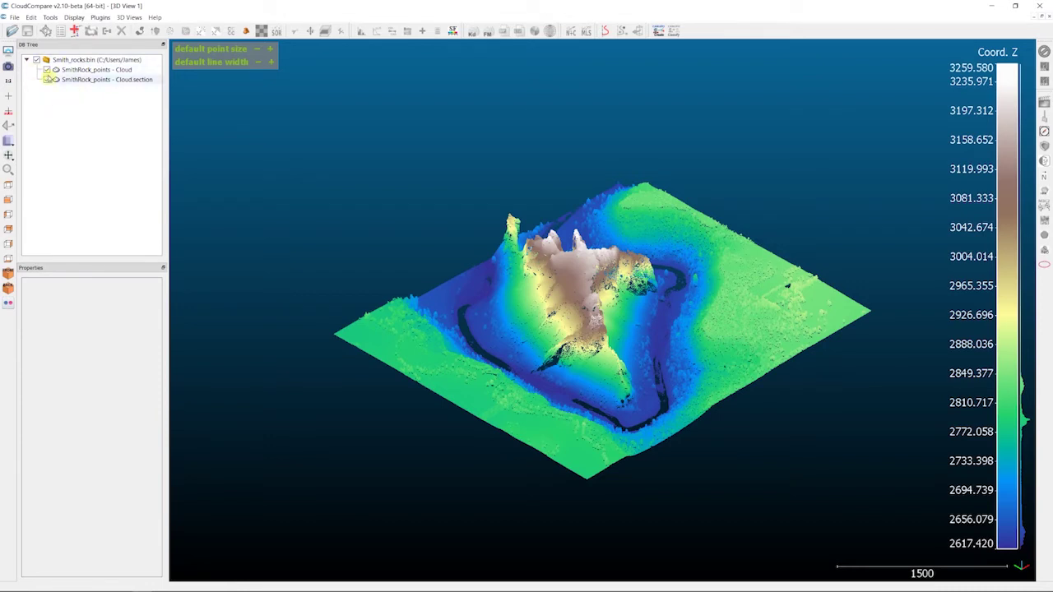
left_click(47, 70)
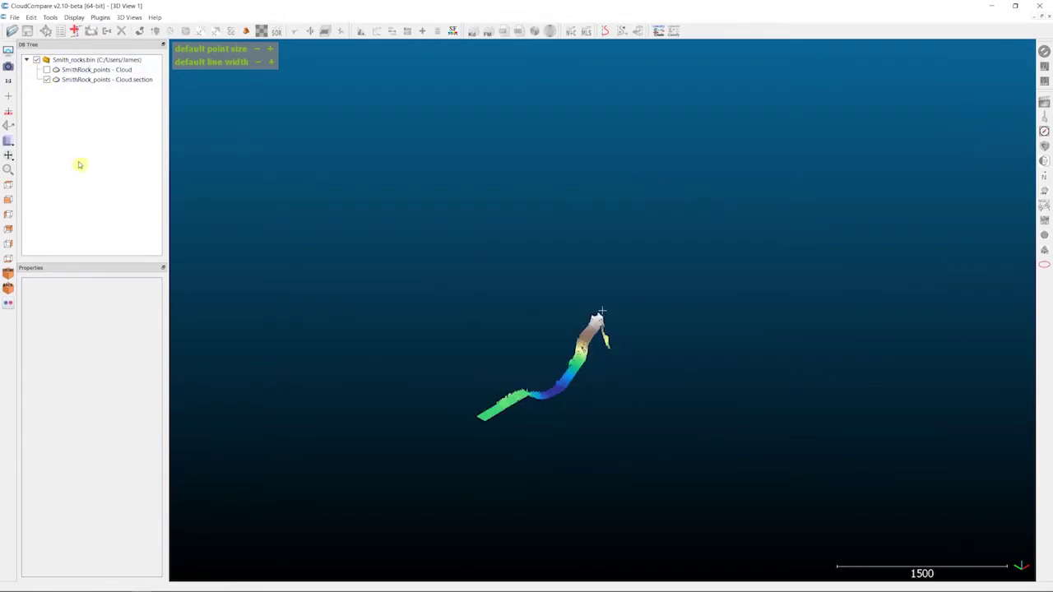
left_click(47, 70)
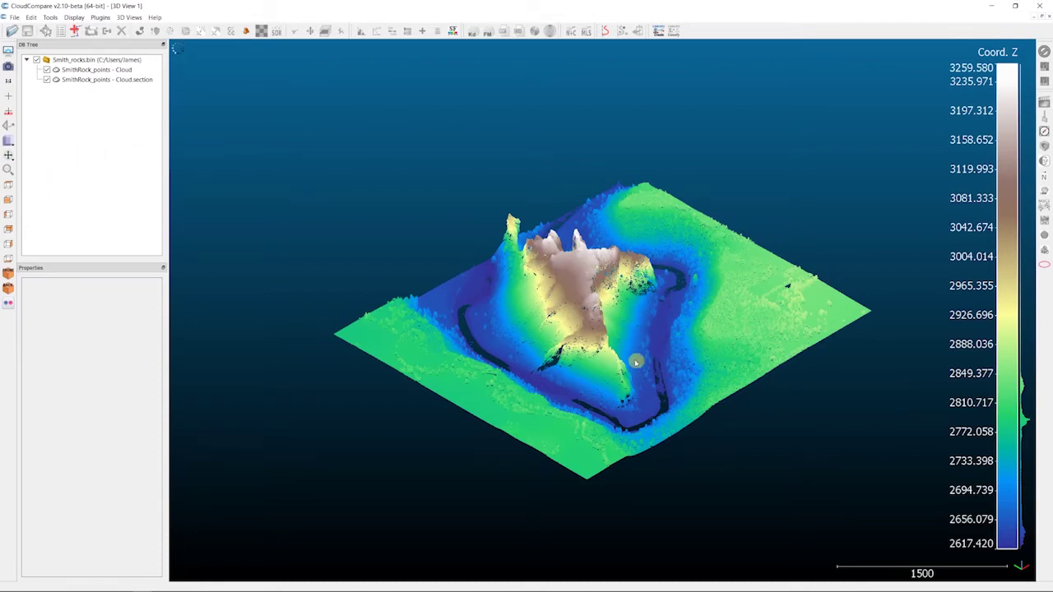
Rotate the Smith Rock terrain to an oblique angle and zoom in until it fills the view
left_click_drag(636, 364, 579, 352)
scroll(578, 352, "up", 4)
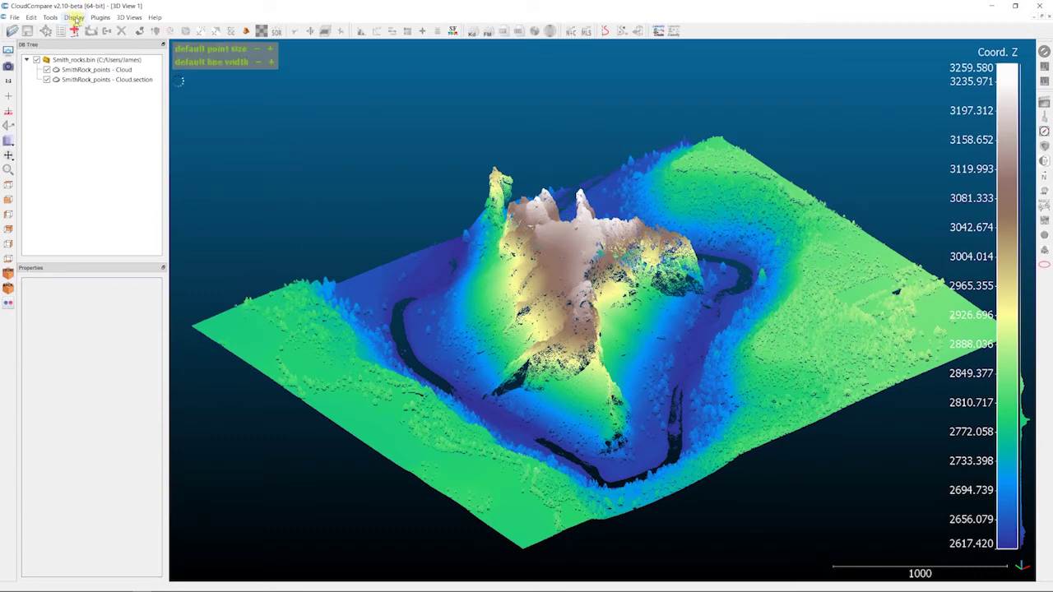
Tilt and rotate the terrain to a slightly more oblique viewing angle
left_click(81, 18)
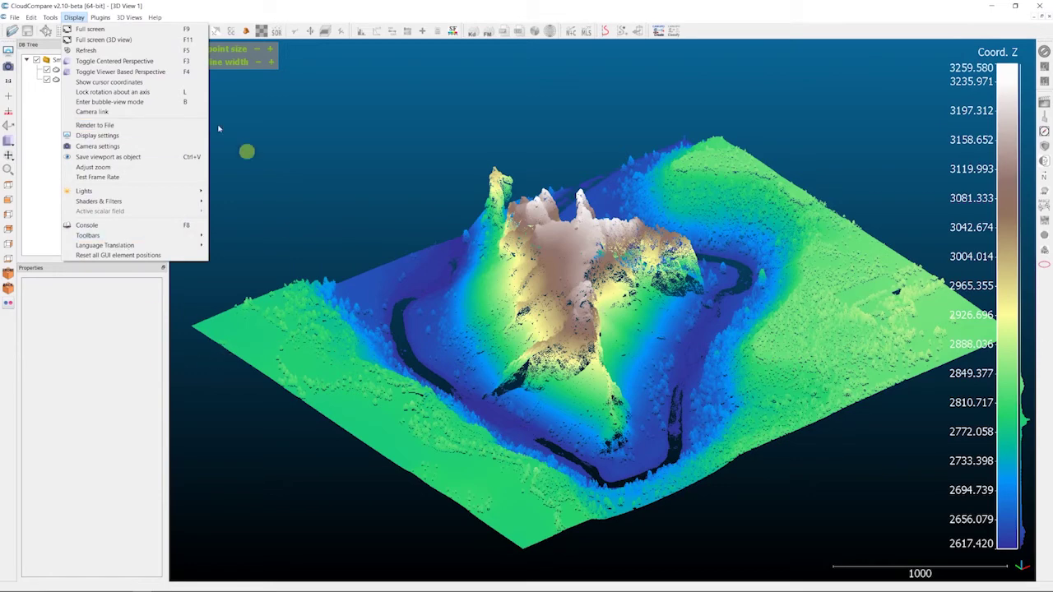
left_click(513, 329)
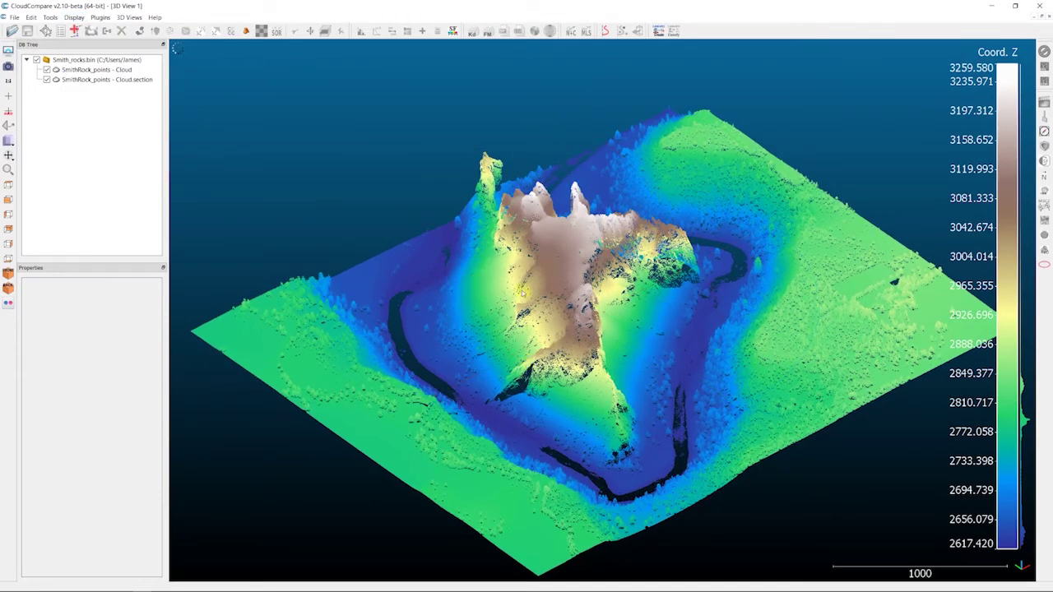
left_click_drag(537, 293, 580, 295)
left_click_drag(670, 307, 630, 315)
Widen the side panels, then restore, enlarge and re-maximize the CloudCompare window
mouse_move(174, 67)
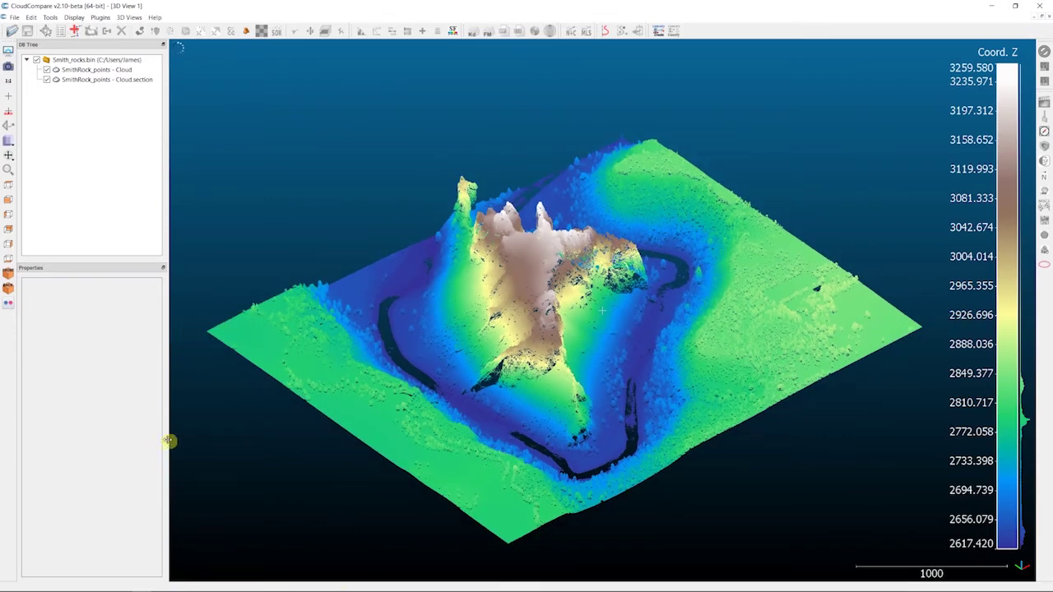
left_click_drag(167, 441, 205, 424)
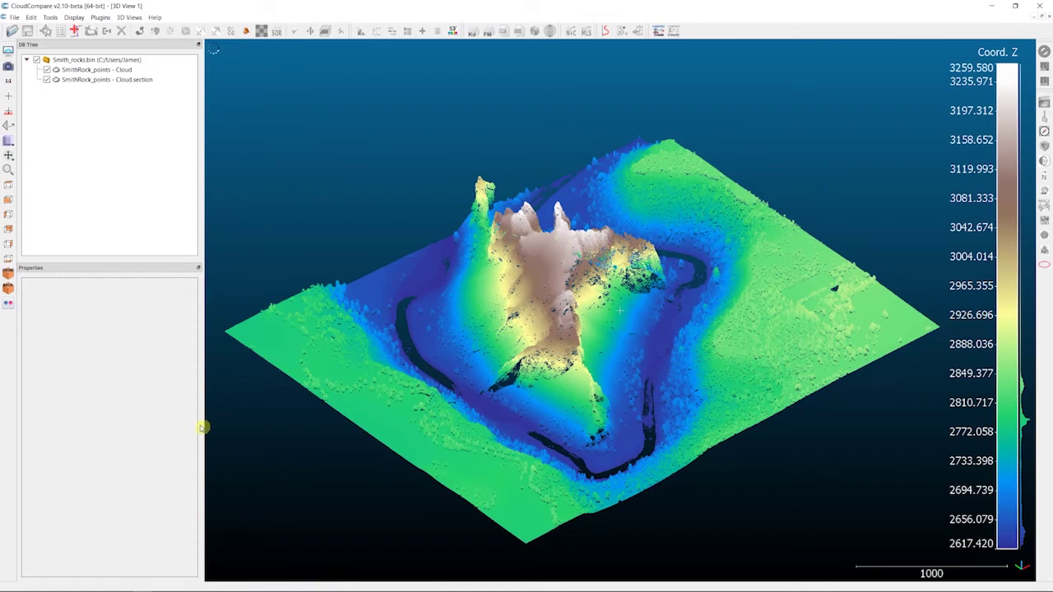
mouse_move(212, 425)
left_mouse_down()
mouse_move(242, 423)
mouse_move(222, 423)
left_mouse_up()
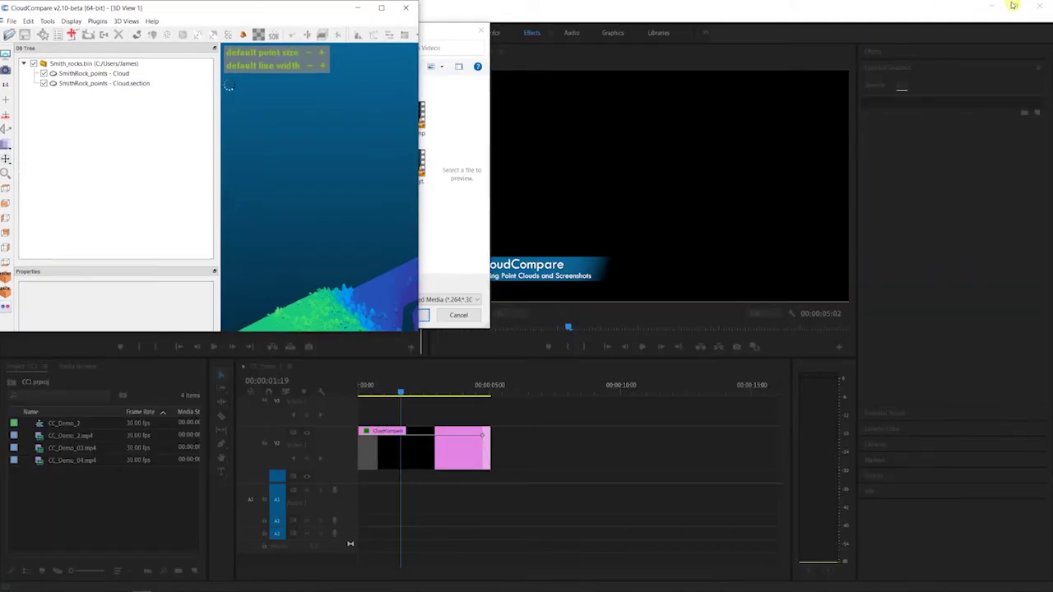
left_click(1015, 6)
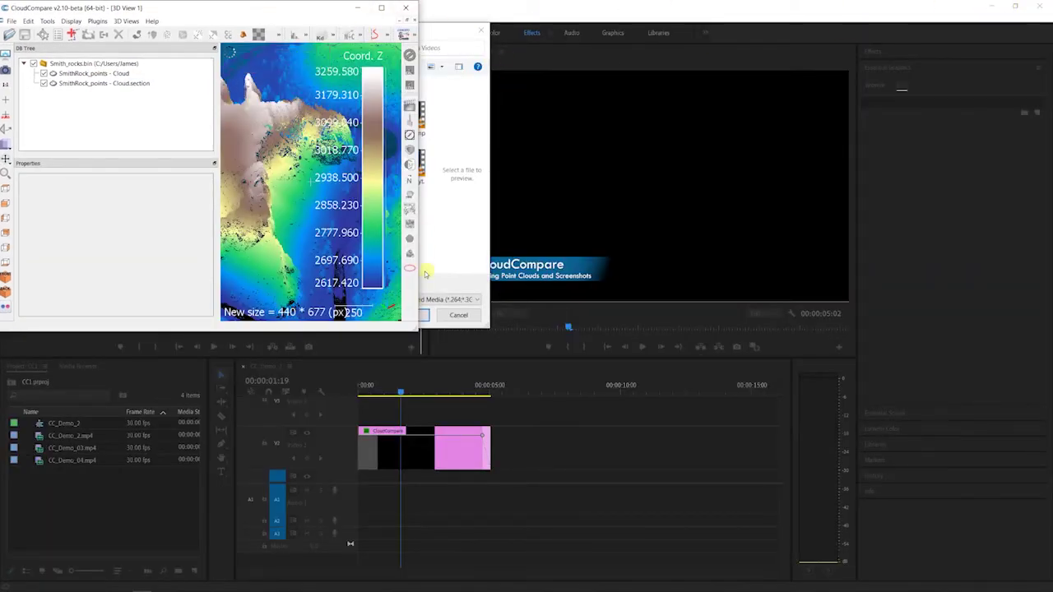
left_click_drag(419, 329, 1049, 589)
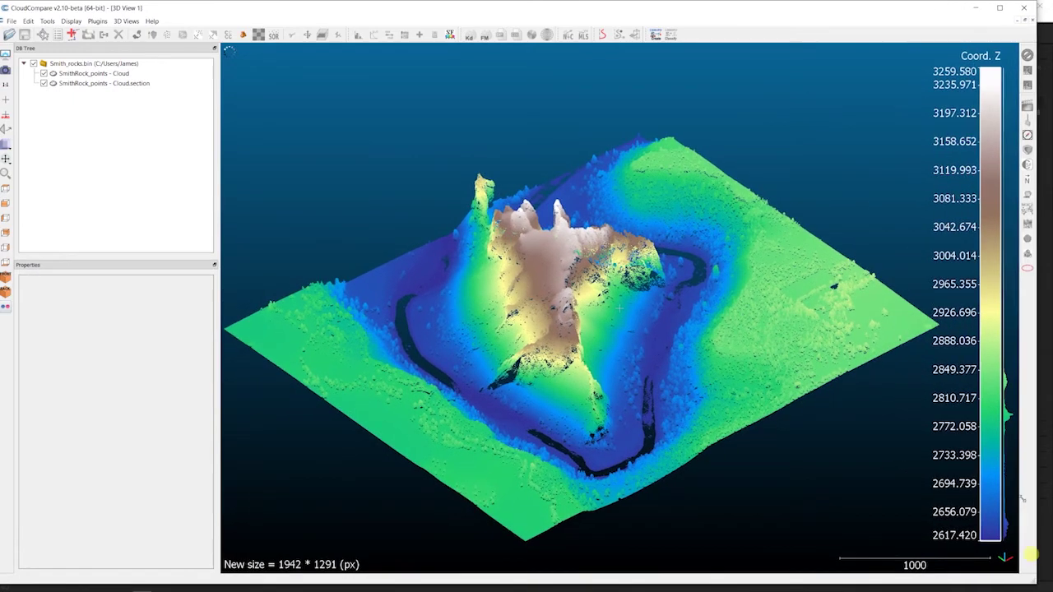
left_click(998, 8)
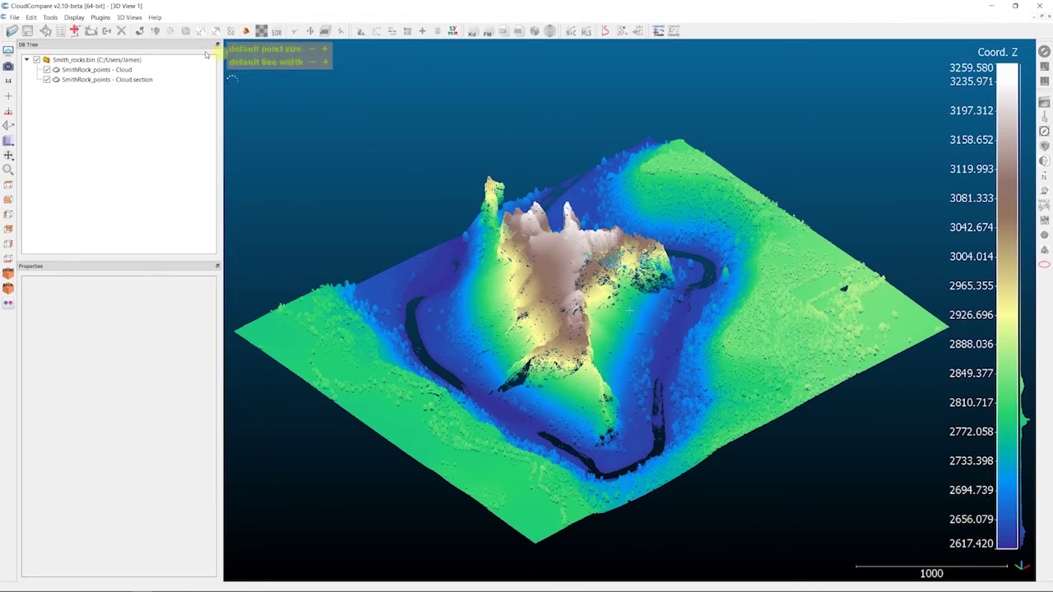
Select the SmithRock_points cloud, nudge the view, and open Display > Render to File
left_click(132, 80)
left_click(117, 71)
double_click(85, 508)
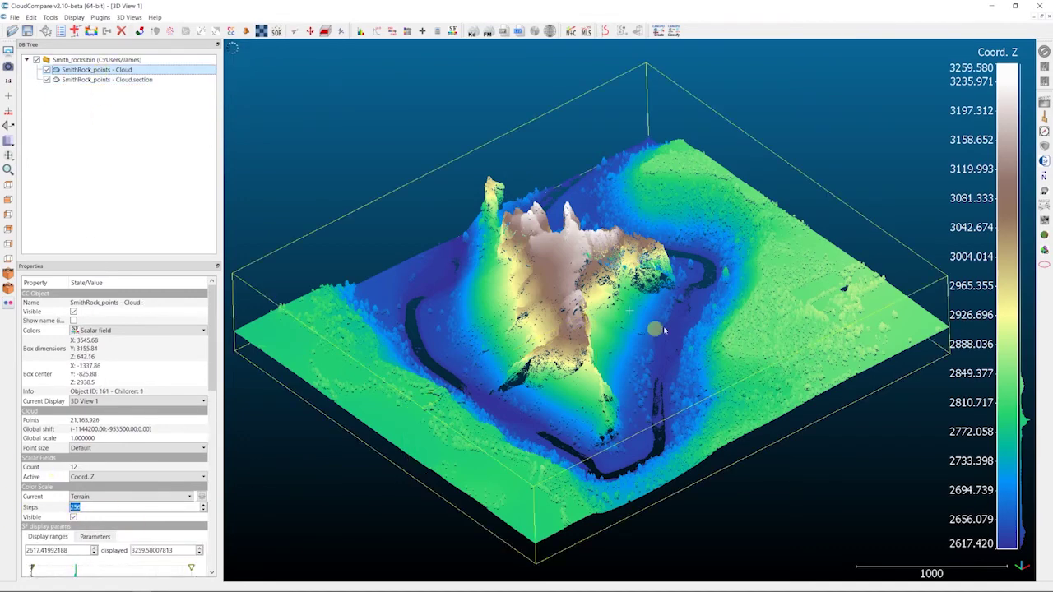
left_click_drag(638, 442, 529, 396)
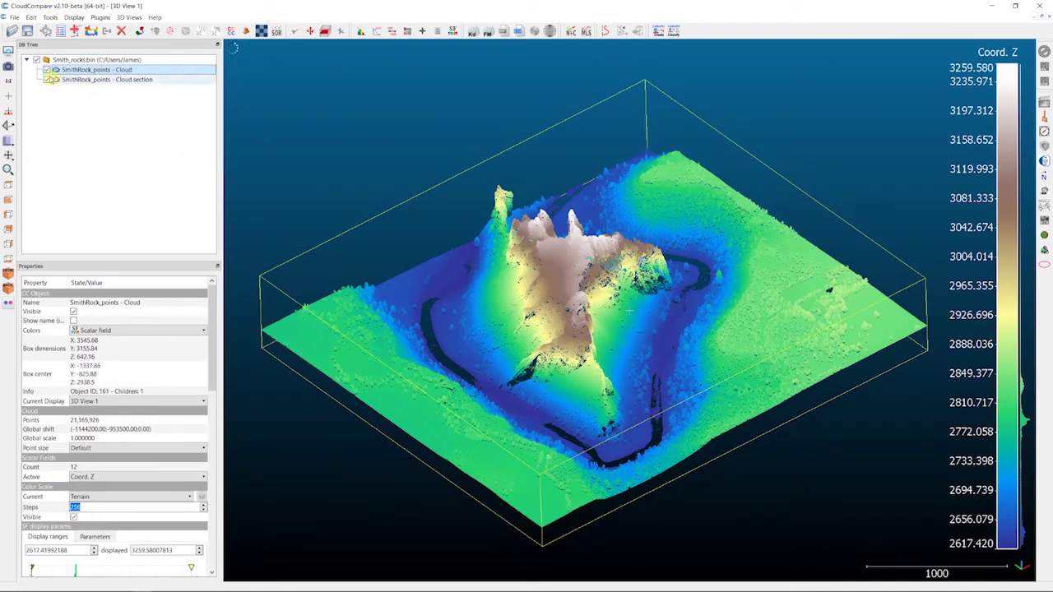
left_click(75, 18)
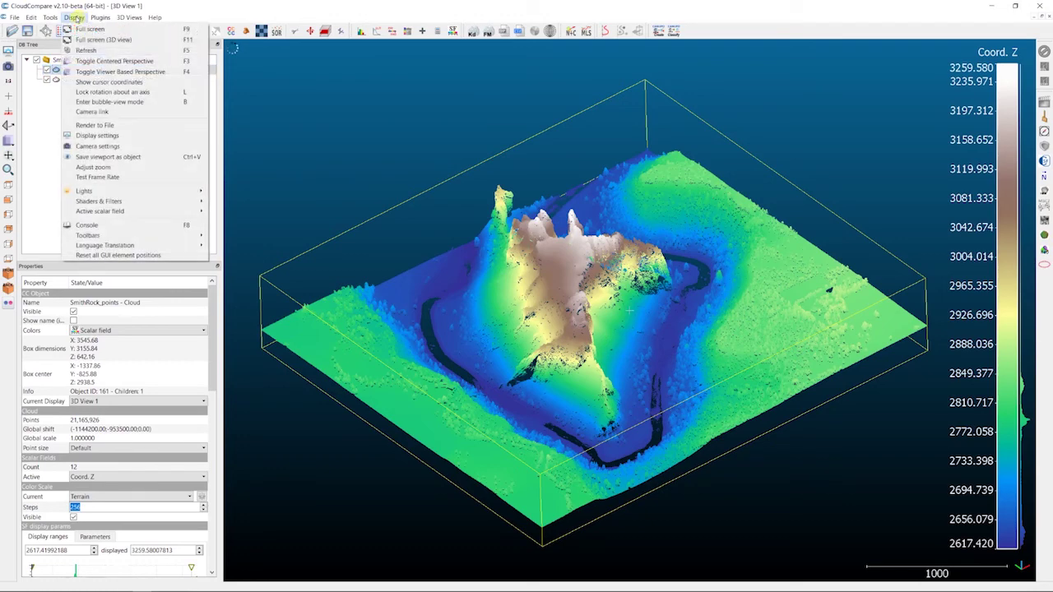
left_click(93, 125)
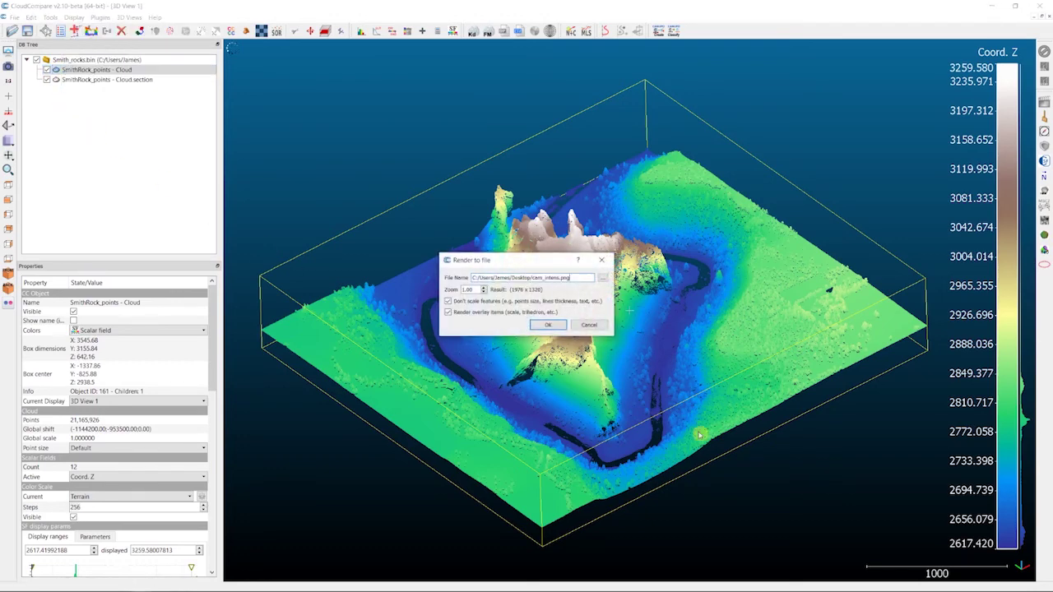
Set the render output to cam_rgb.png on the Desktop, replacing the existing file
left_click(603, 279)
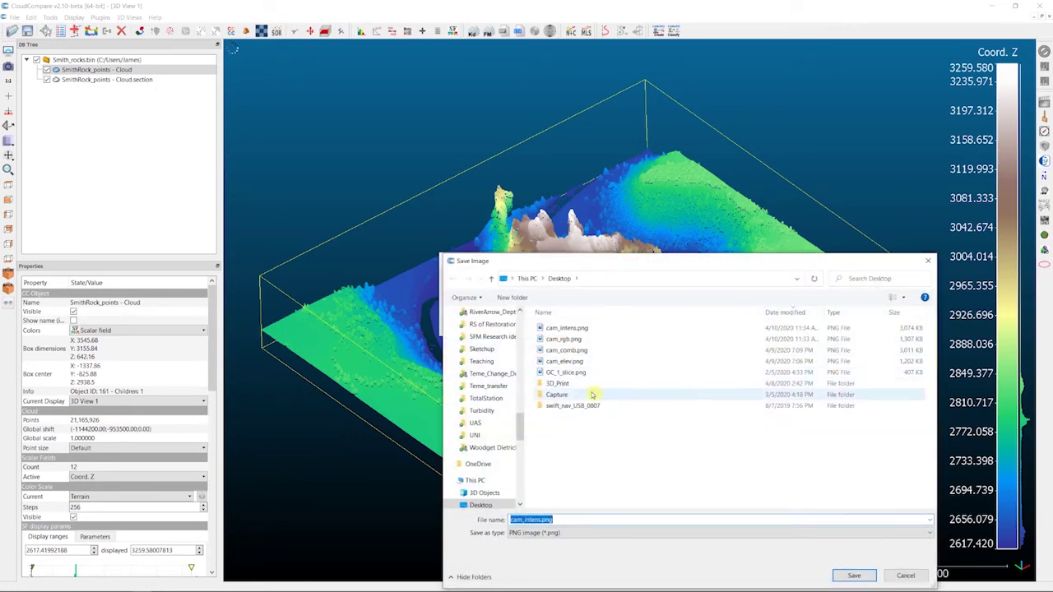
left_click(576, 339)
left_click(854, 575)
left_click(552, 302)
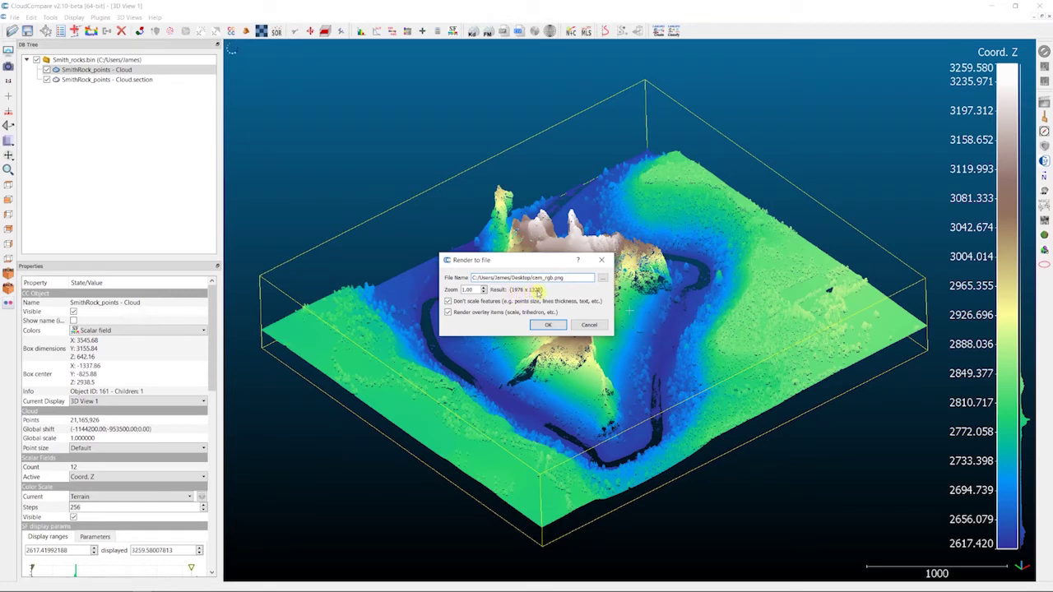
left_click_drag(478, 290, 444, 289)
Render the elevation view to cam_rgb.png and open it from the Desktop in Photos
left_click(547, 326)
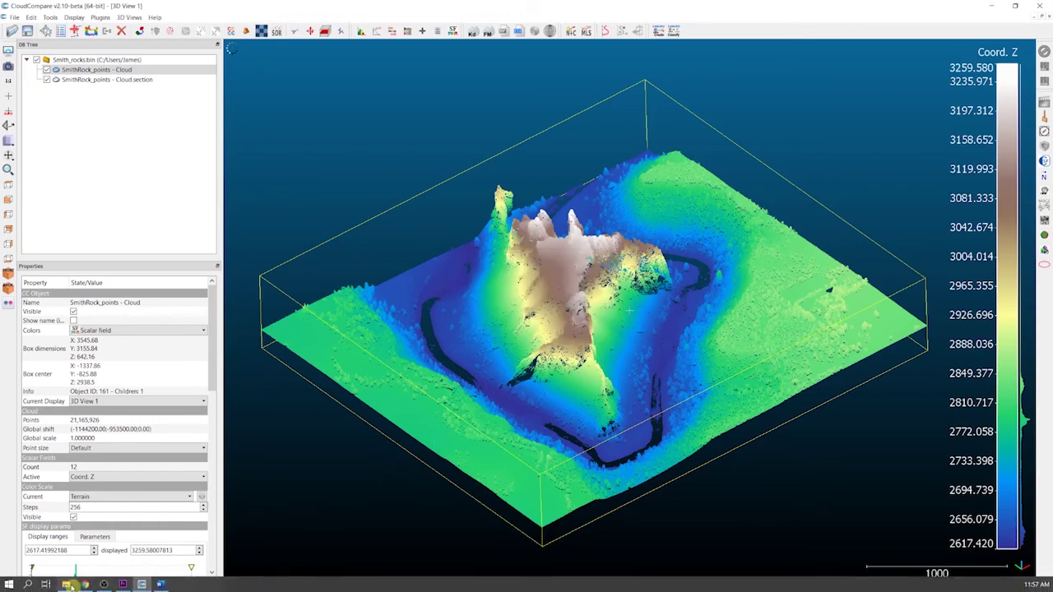
left_click(68, 585)
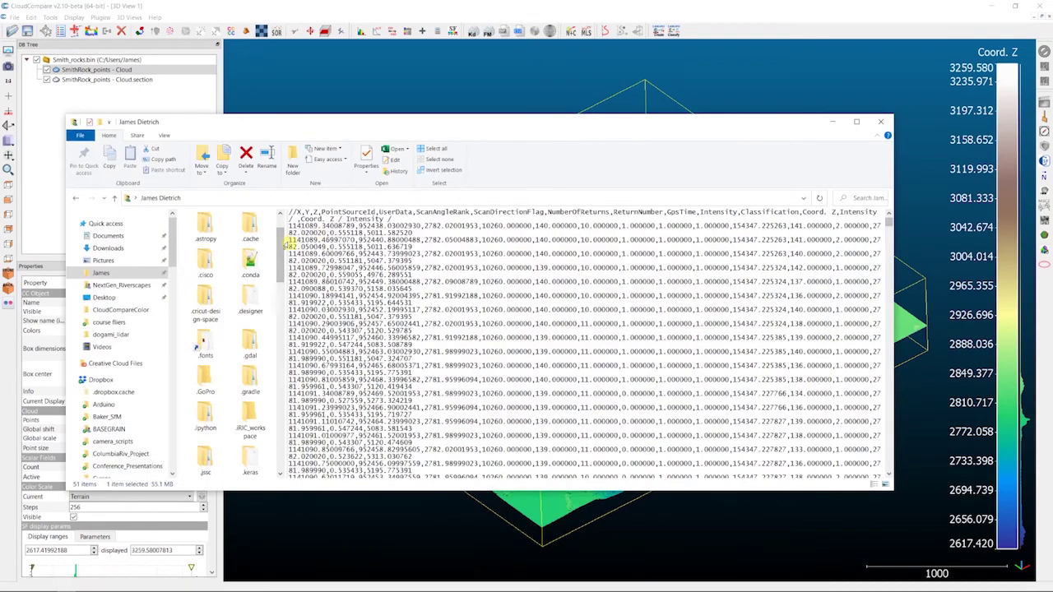
left_click(104, 297)
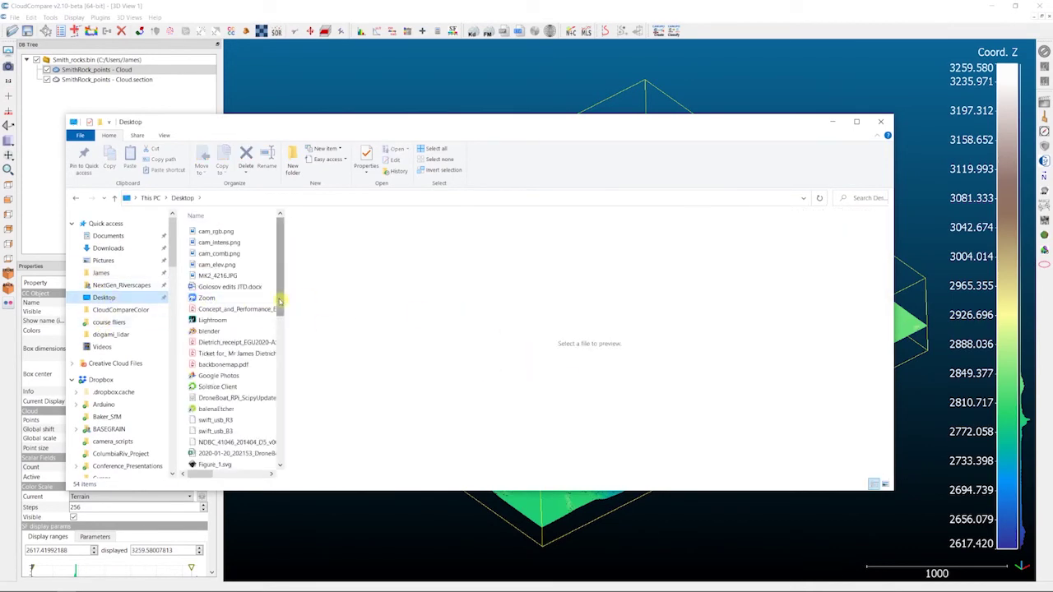
left_click(230, 232)
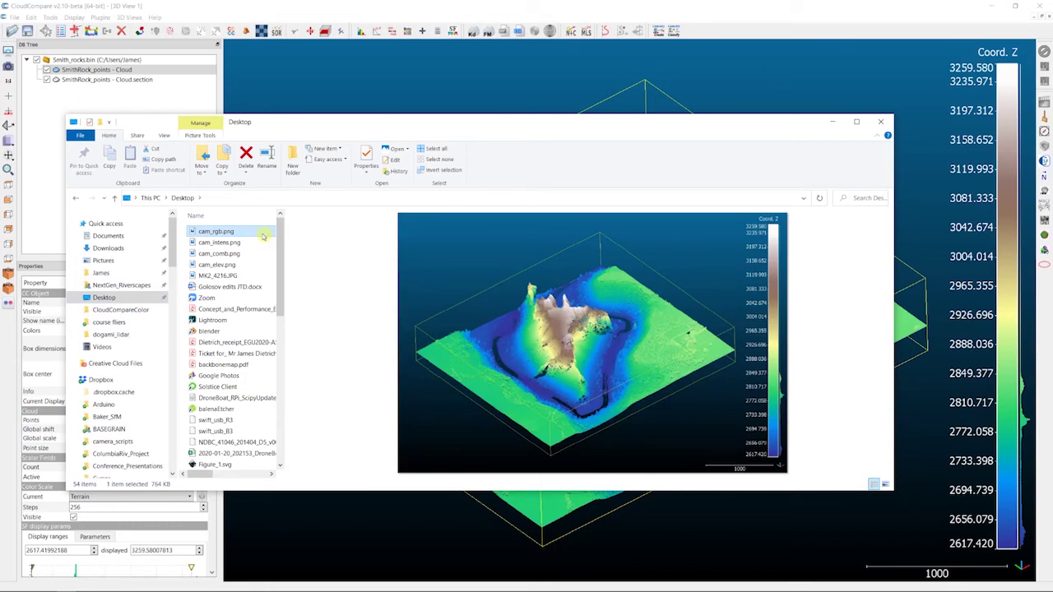
key("Return")
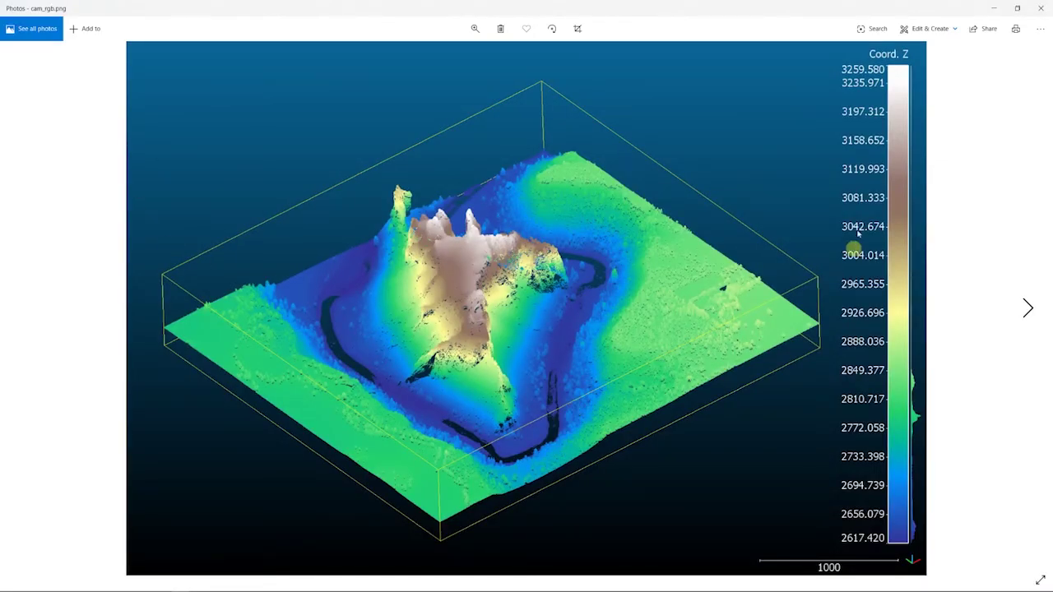
Restore the Photos viewer showing cam_rgb.png to a smaller window
left_click_drag(663, 10, 486, 129)
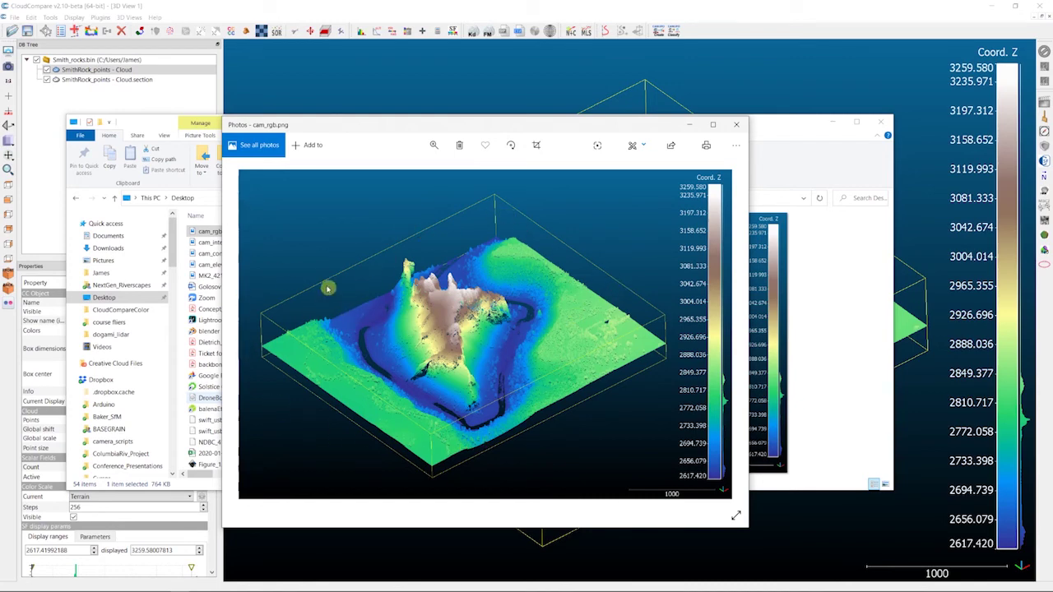
Close Photos and File Explorer, then deselect the cloud to hide its bounding box
left_click(736, 124)
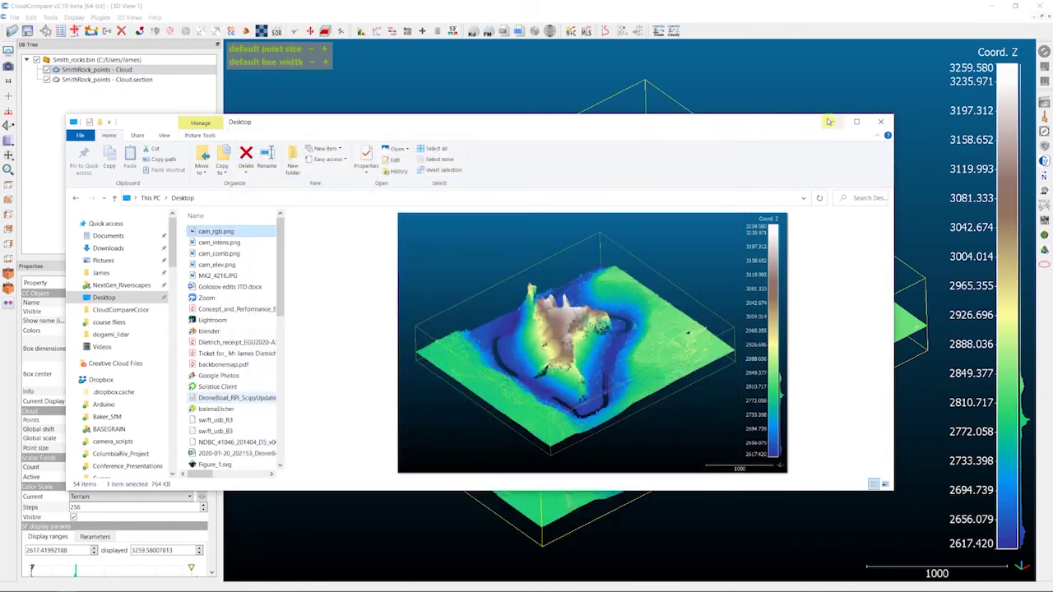
left_click(833, 122)
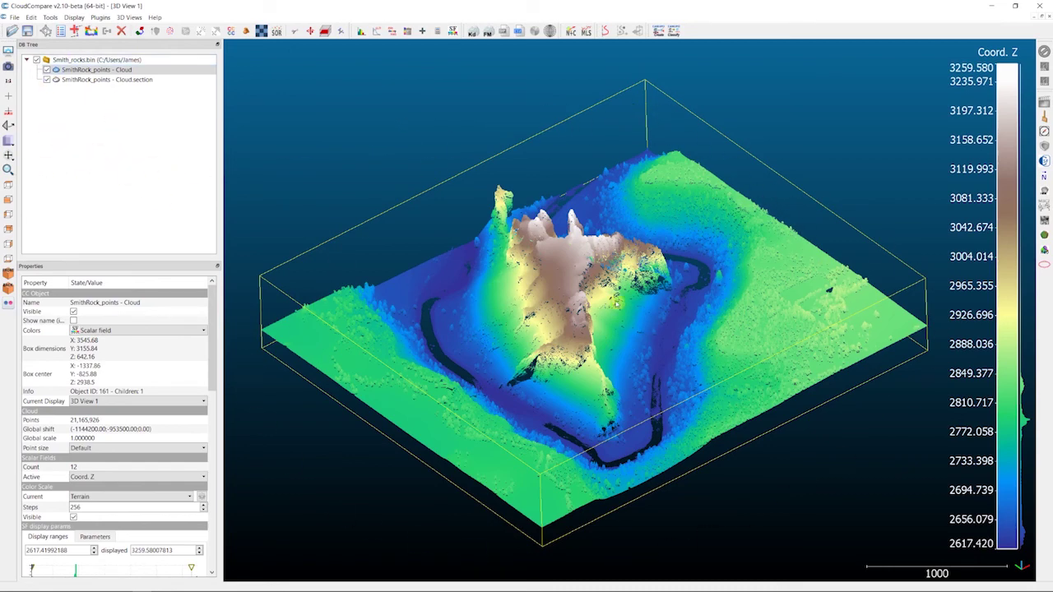
left_click(88, 160)
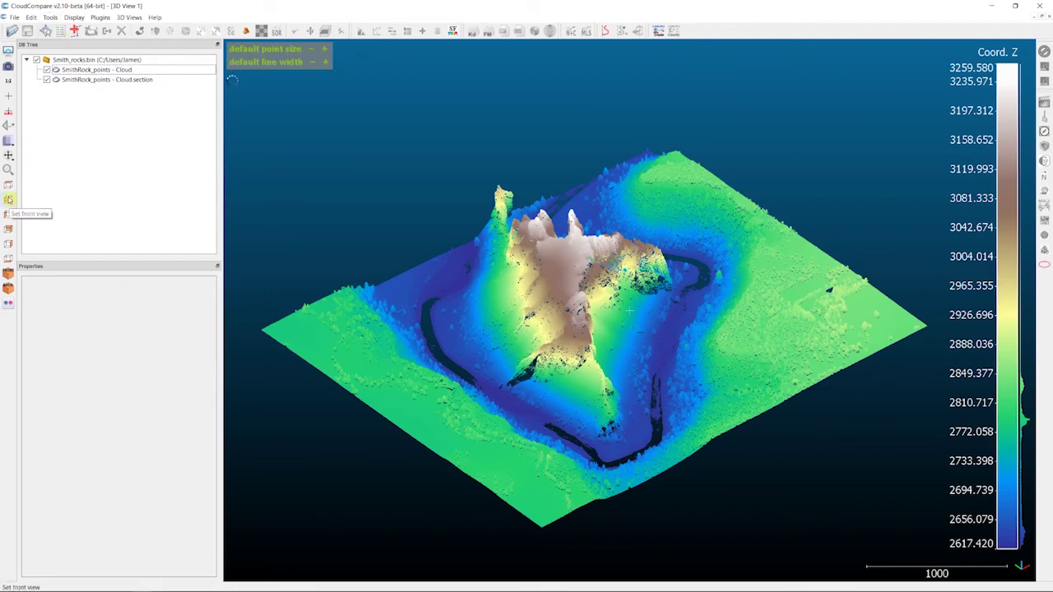
Switch to the top-down view, opening and cancelling Render to File along the way
left_click(8, 185)
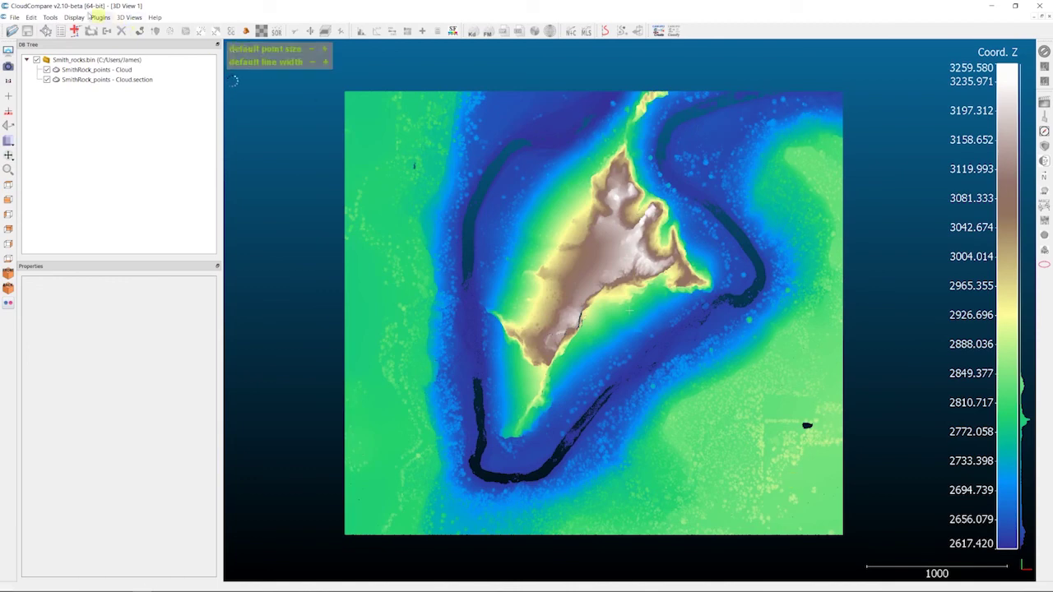
left_click(74, 17)
left_click(107, 125)
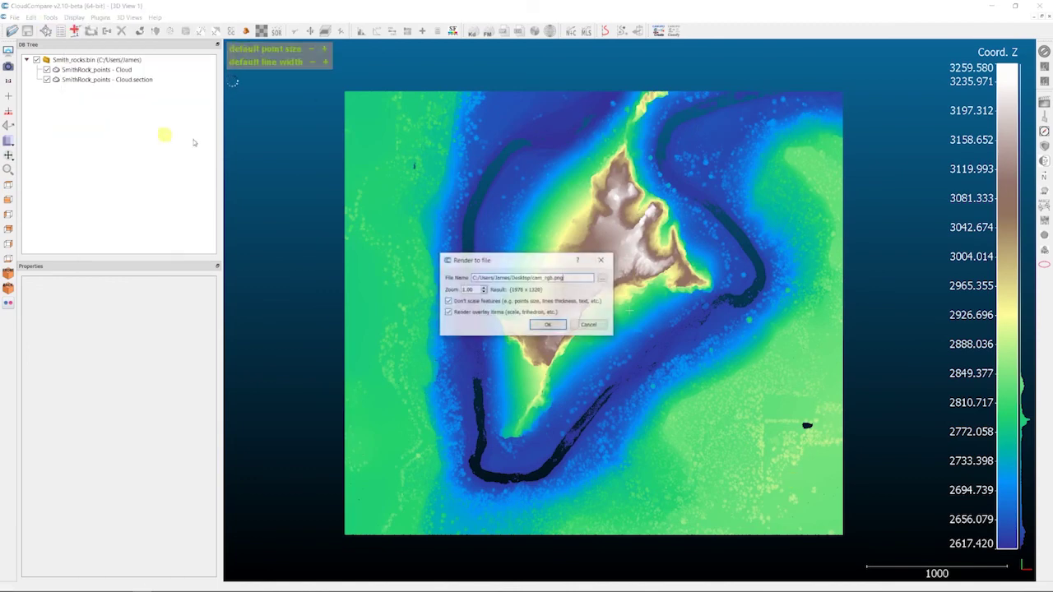
left_click(590, 325)
Set the SmithRock_points cloud's active scalar field to Intensity
left_click(92, 69)
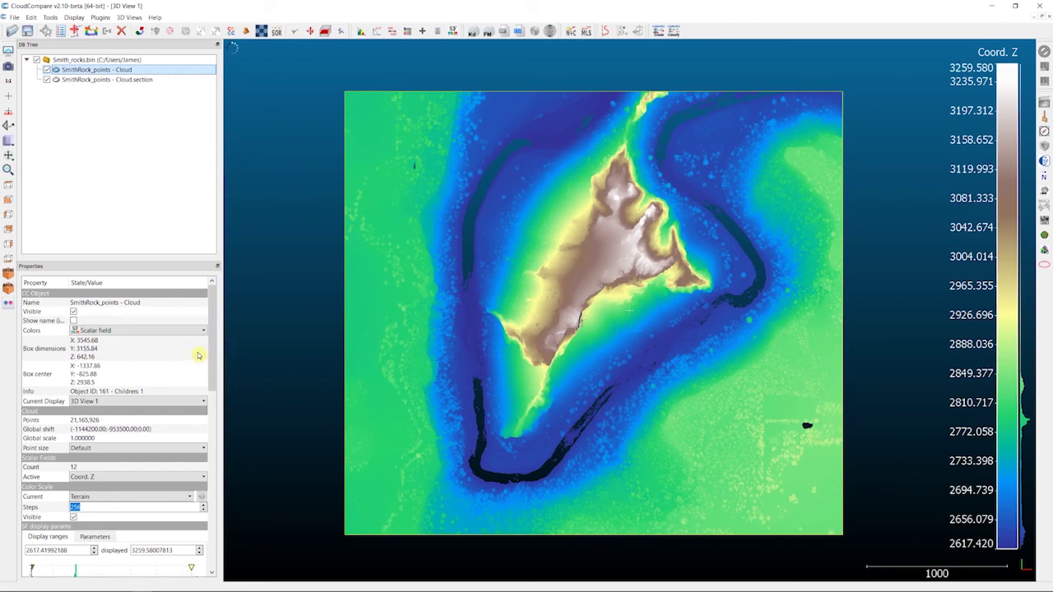
scroll(208, 347, "down", 2)
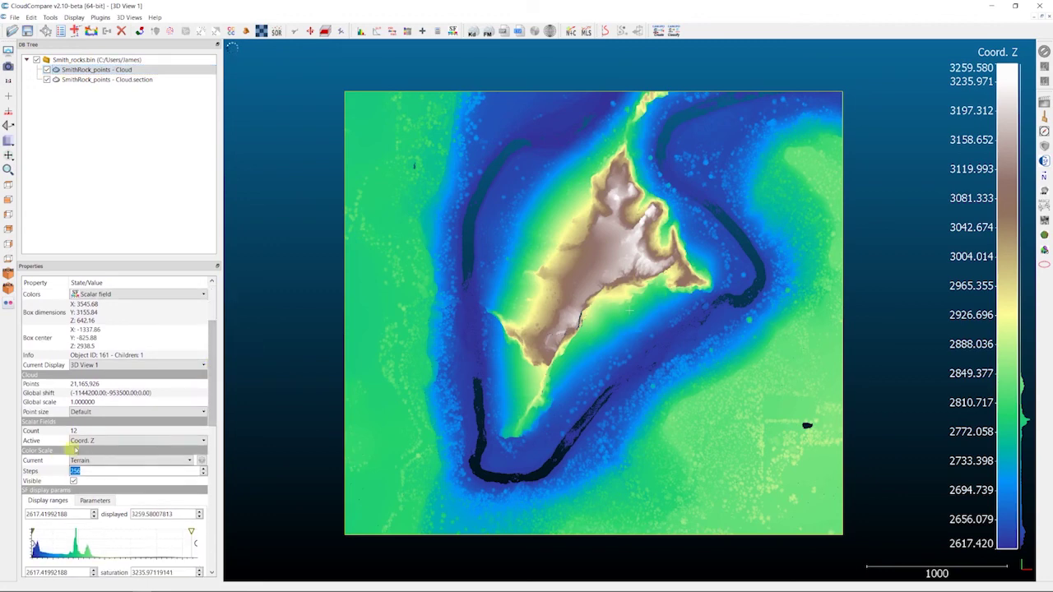
left_click(93, 441)
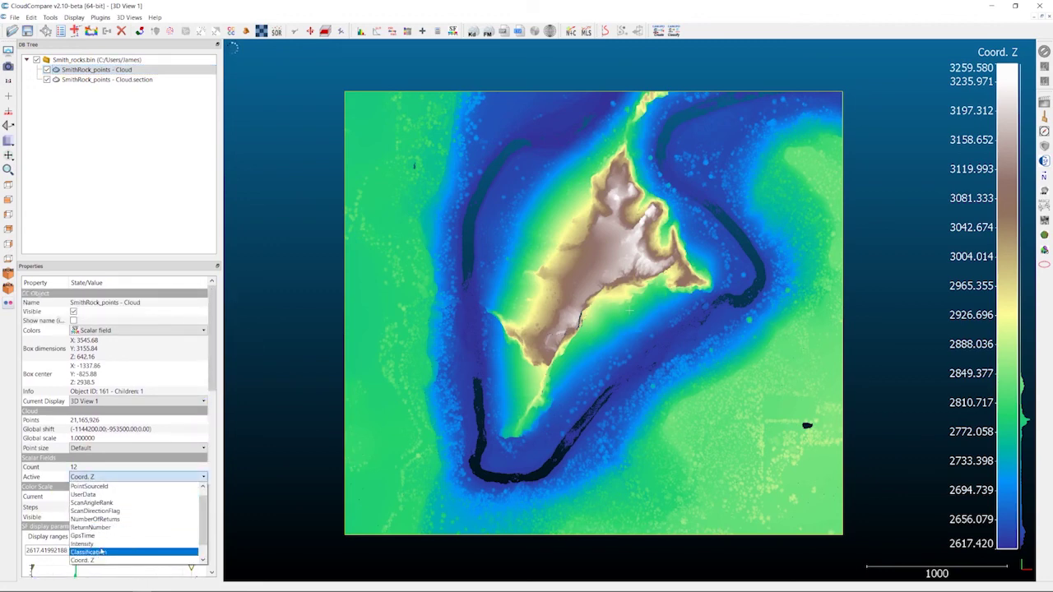
left_click(101, 545)
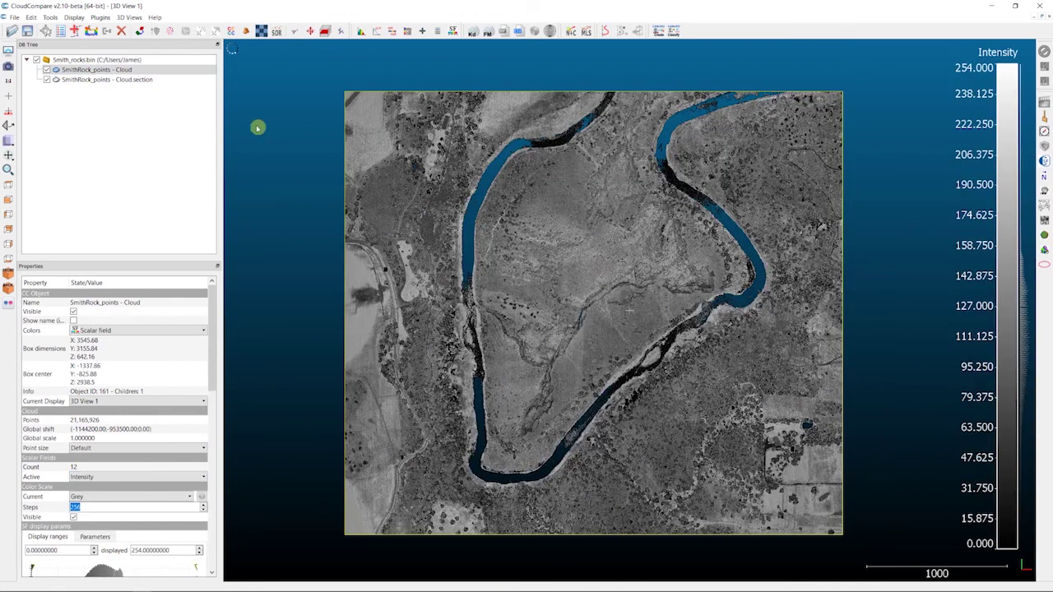
Render the top-down Intensity view to cam_intens.png on the Desktop, replacing the old file
left_click(74, 17)
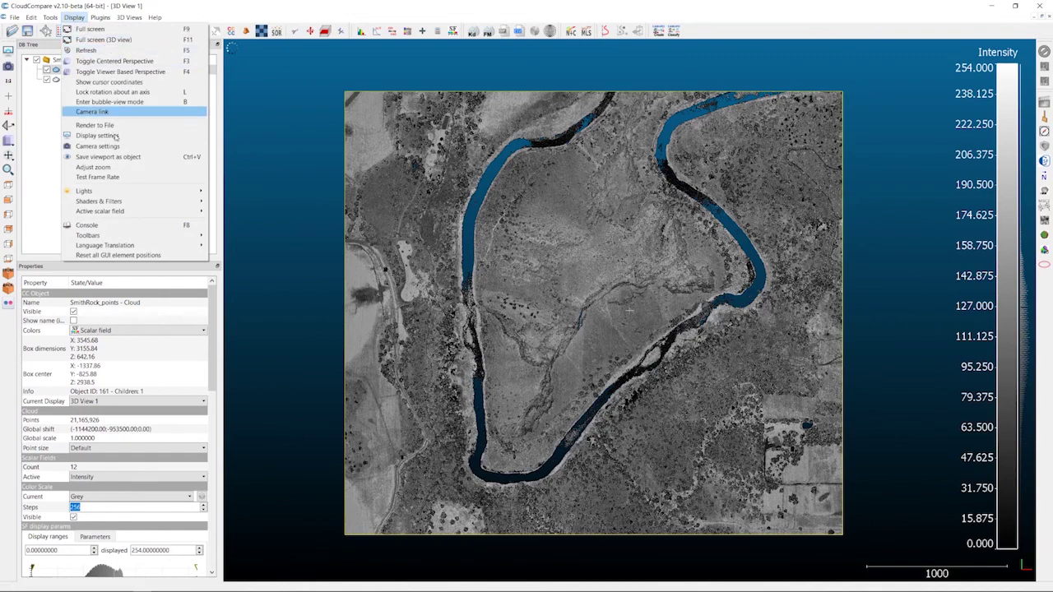
left_click(128, 124)
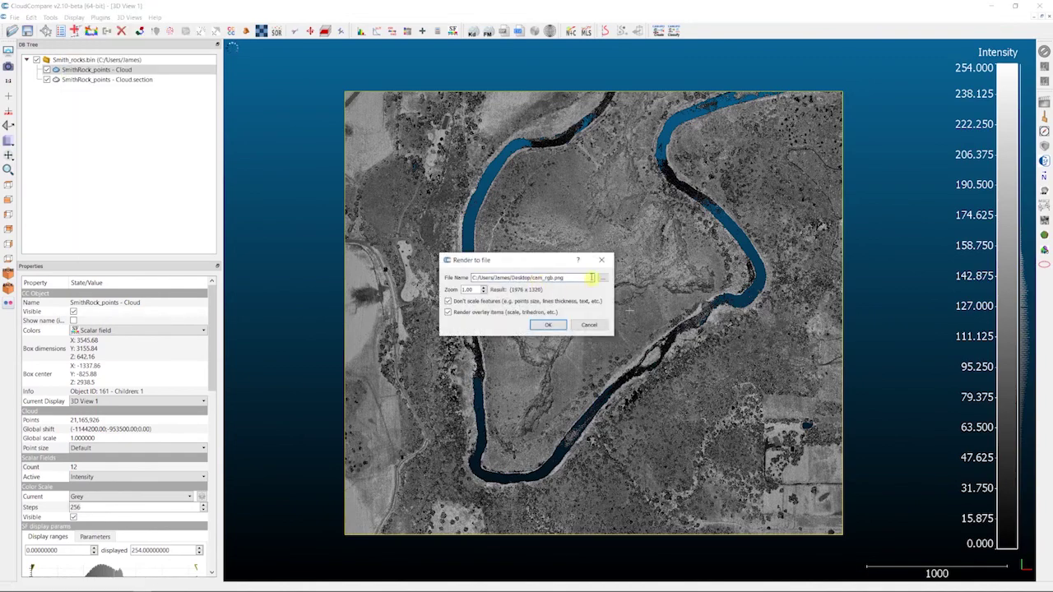
left_click(602, 281)
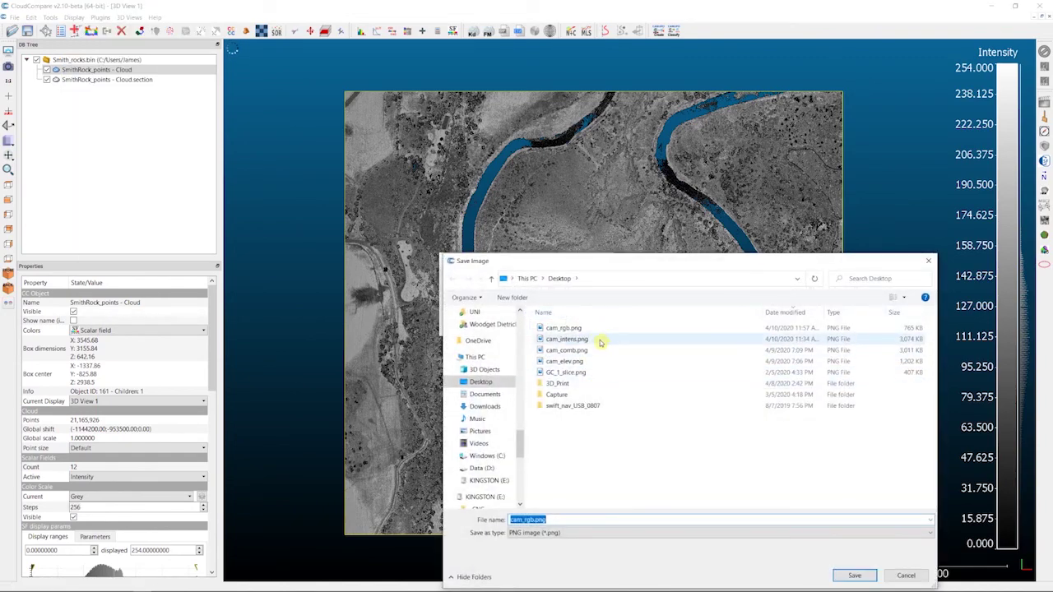
left_click(599, 340)
left_click(855, 576)
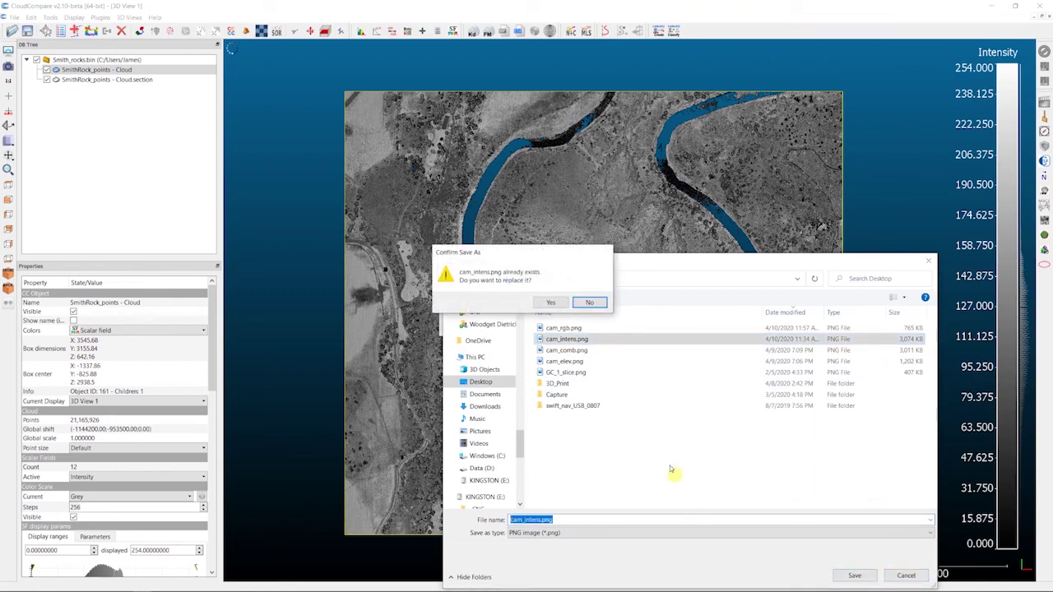
left_click(552, 302)
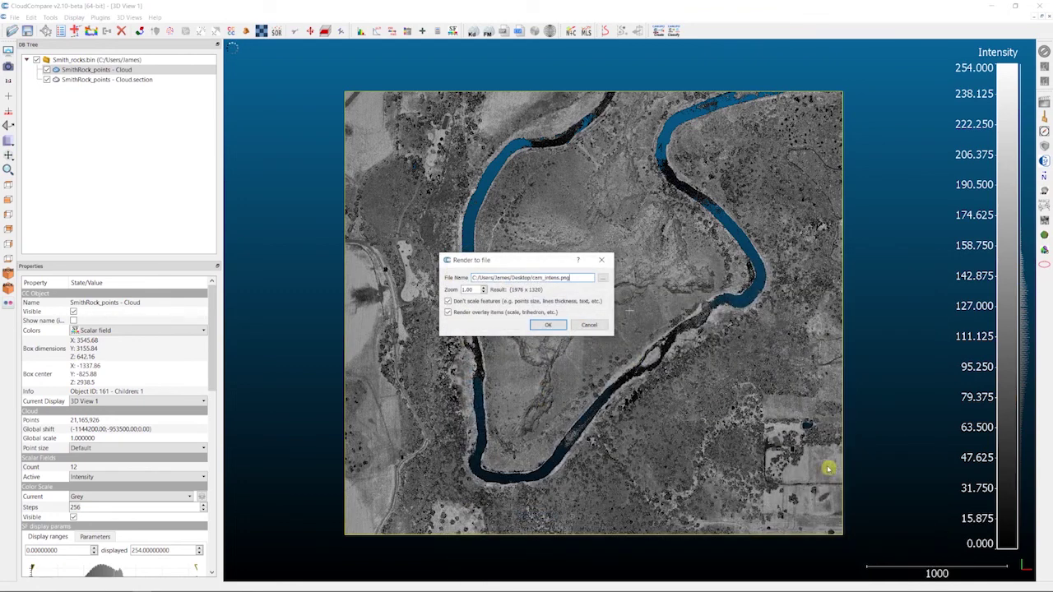
left_click(548, 325)
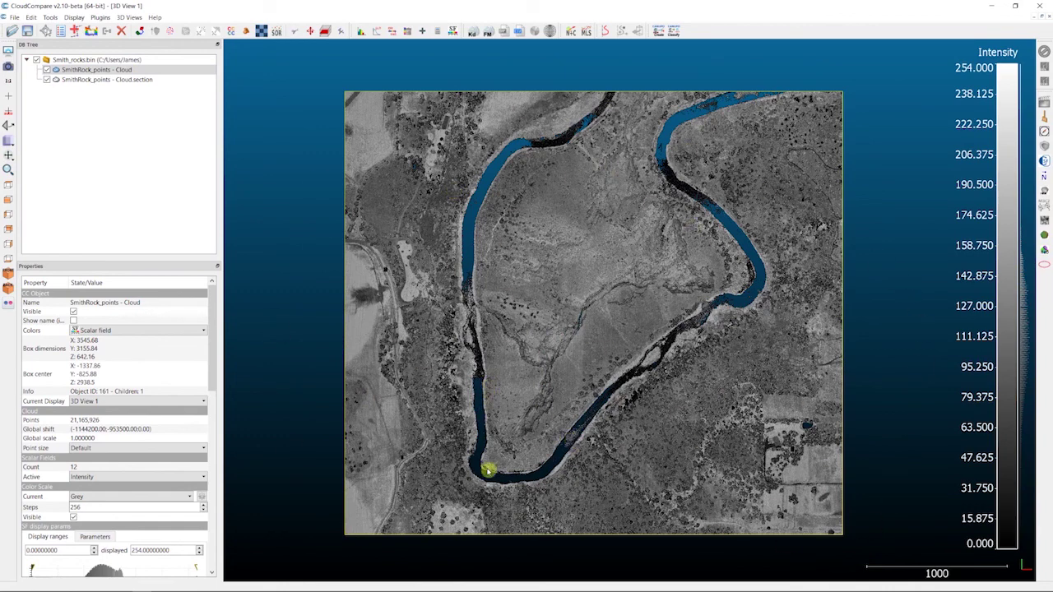
Zoom in and orbit the Intensity-coloured cloud into a tilted perspective
scroll(495, 433, "up", 1)
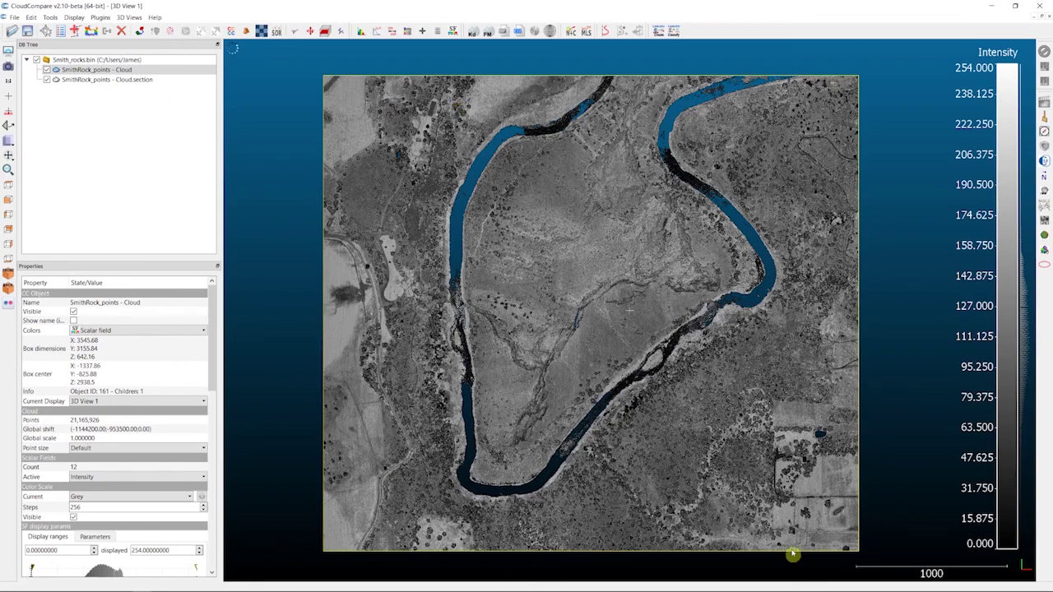
left_click_drag(802, 517, 576, 193)
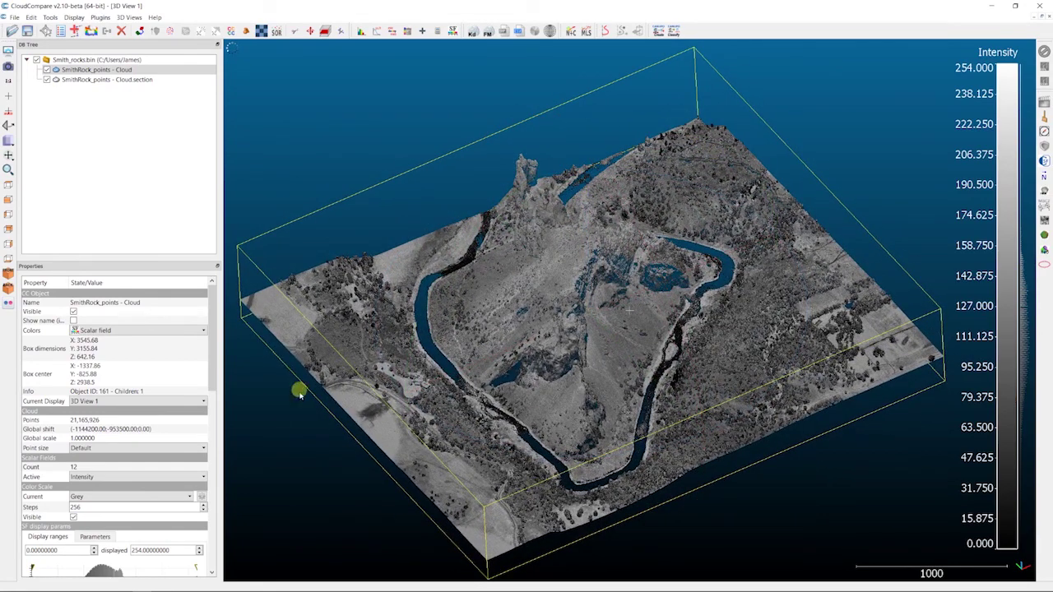